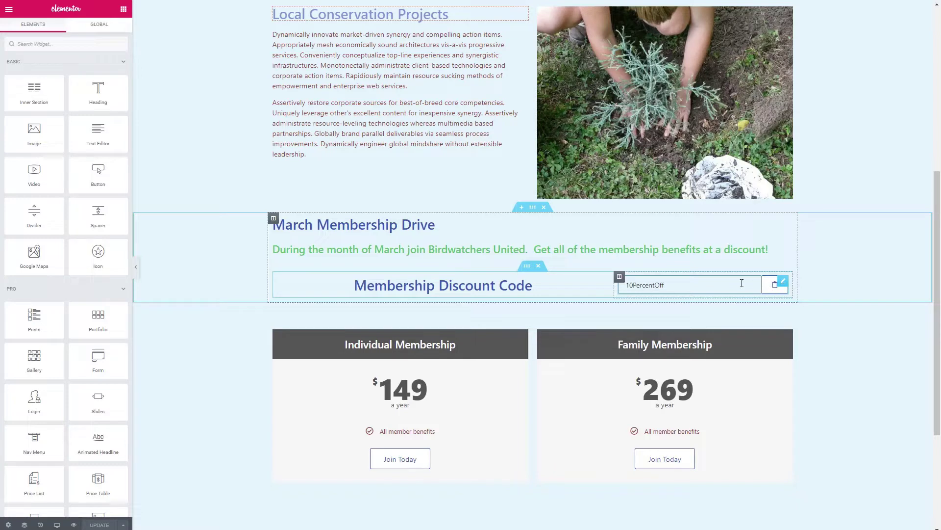
Step: Hide the March Membership Drive section in the frontend and open its visibility settings
{"action": "right_click", "coordinate": [533, 210]}
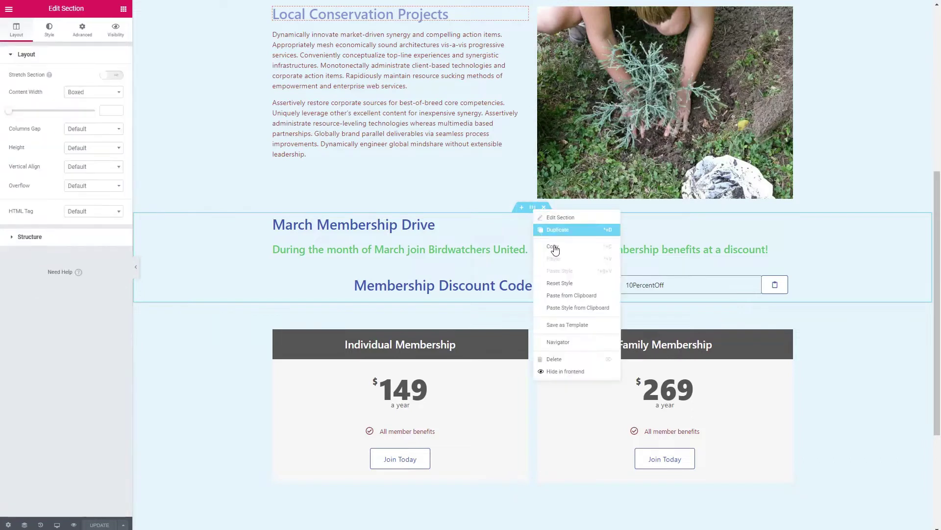
{"action": "left_click", "coordinate": [579, 376]}
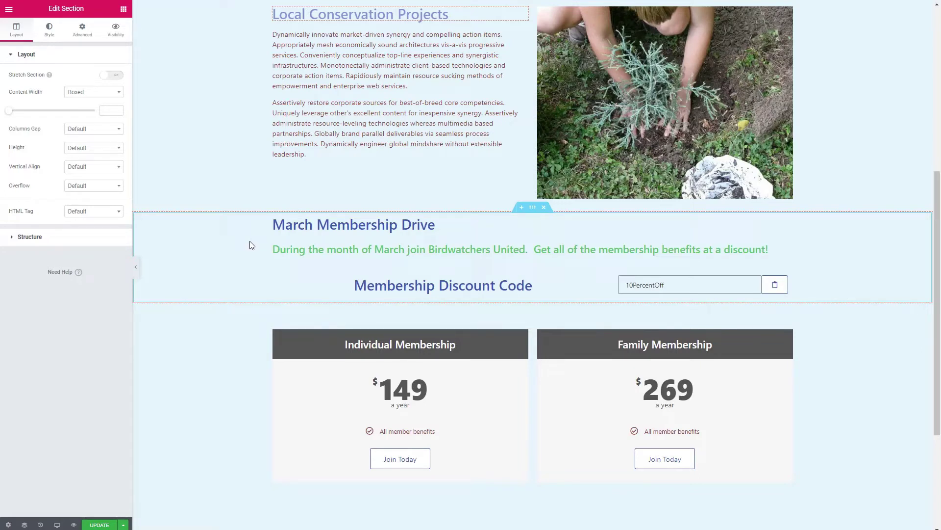
{"action": "left_click", "coordinate": [115, 38]}
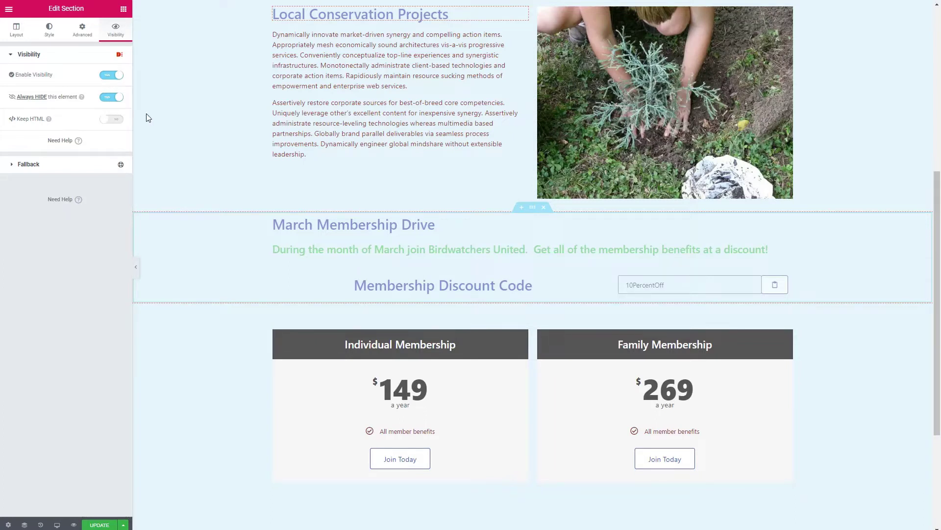
Step: Show the March Membership Drive section in the frontend again
{"action": "right_click", "coordinate": [532, 208]}
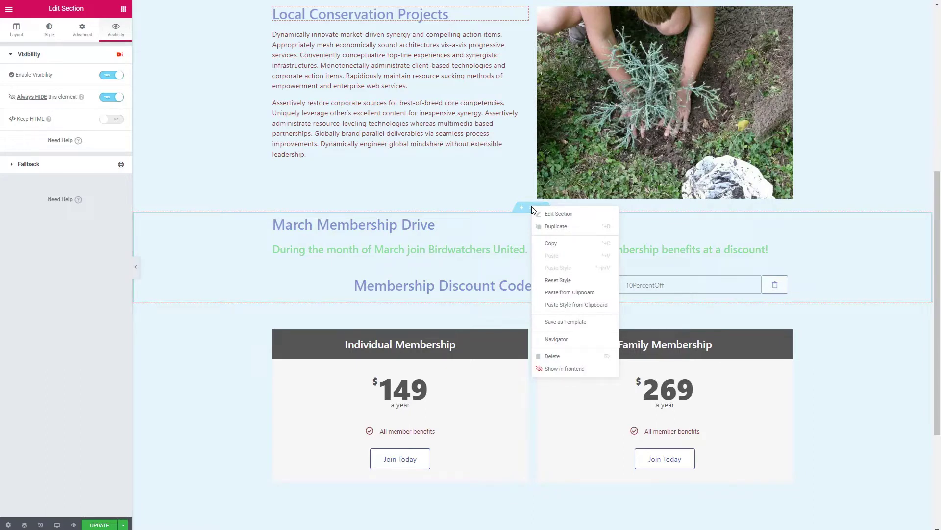
{"action": "left_click", "coordinate": [563, 369]}
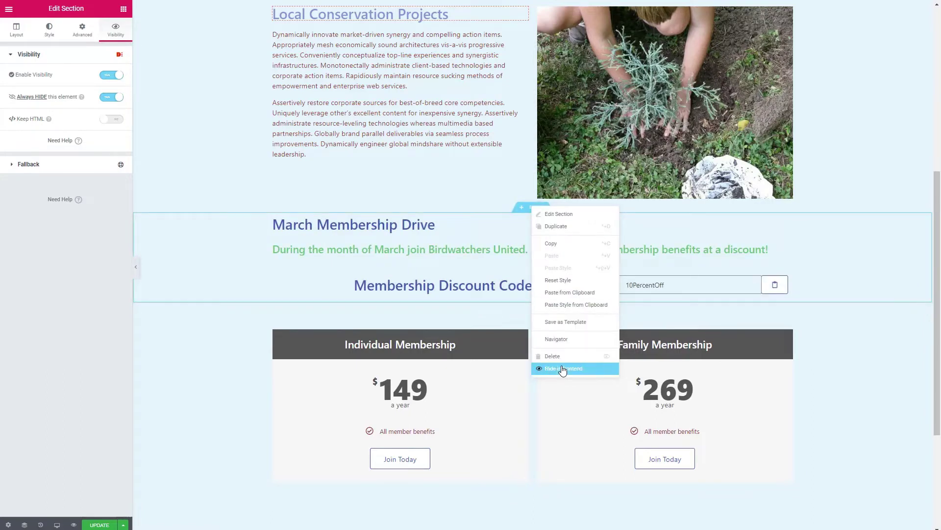
{"action": "left_click", "coordinate": [470, 227]}
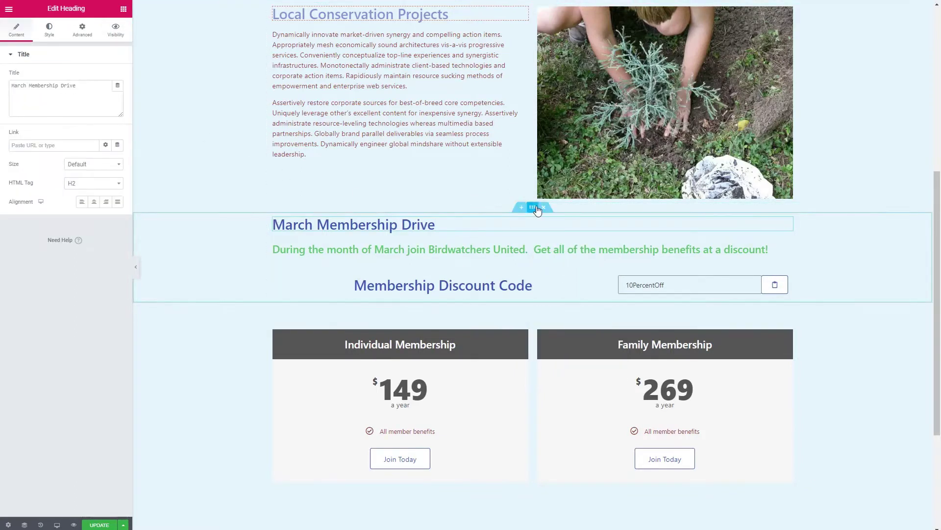
Step: Enable visibility control for the March Membership Drive section and turn off Always HIDE this element
{"action": "left_click", "coordinate": [533, 207]}
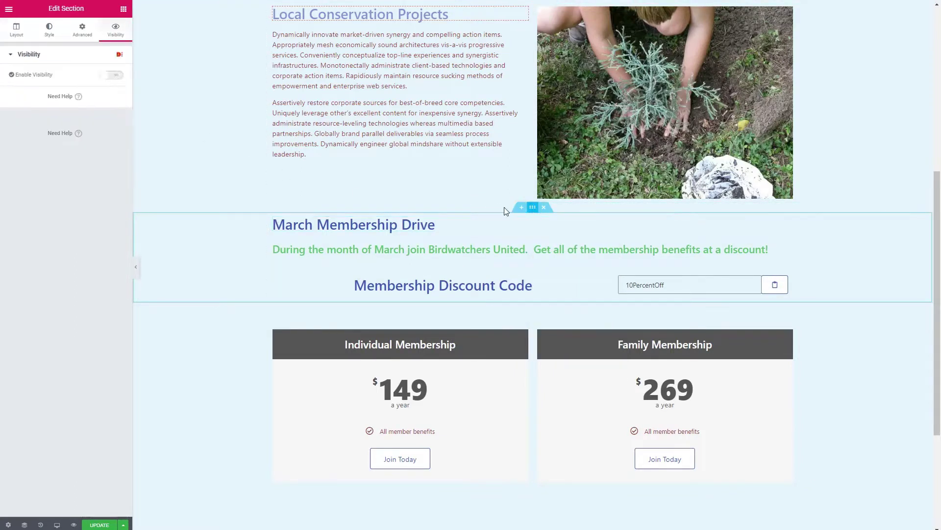
{"action": "left_click", "coordinate": [117, 82]}
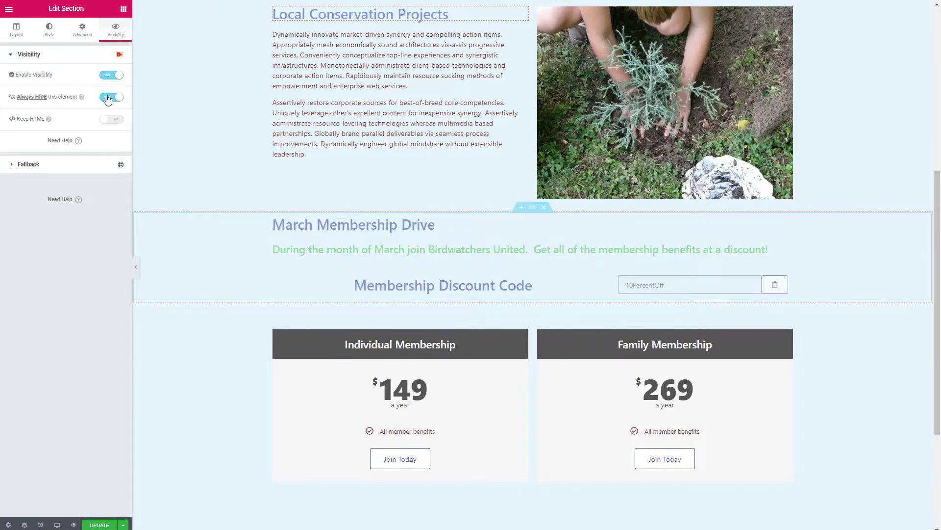
{"action": "left_click", "coordinate": [107, 98]}
{"action": "left_click", "coordinate": [108, 98]}
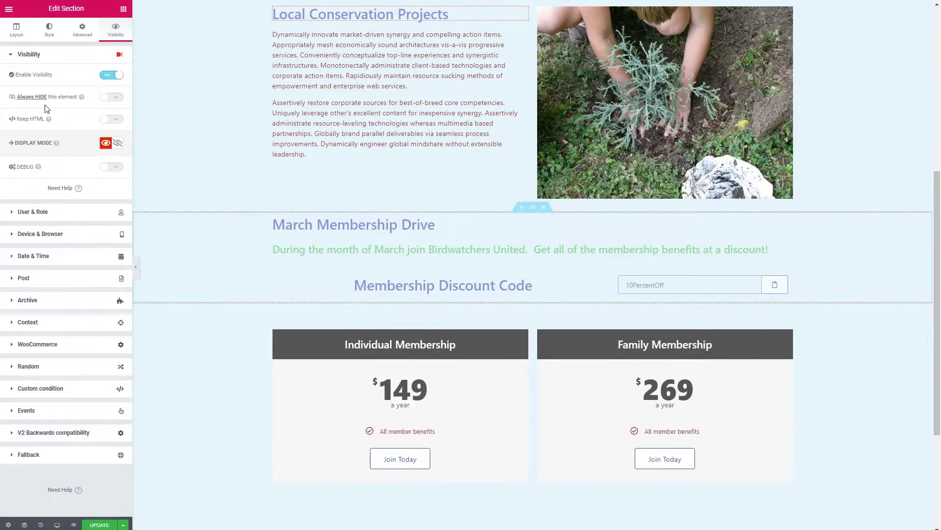
Step: Try the section's visibility Debug option, switching it on and back off
{"action": "mouse_move", "coordinate": [64, 102]}
{"action": "left_click", "coordinate": [117, 170]}
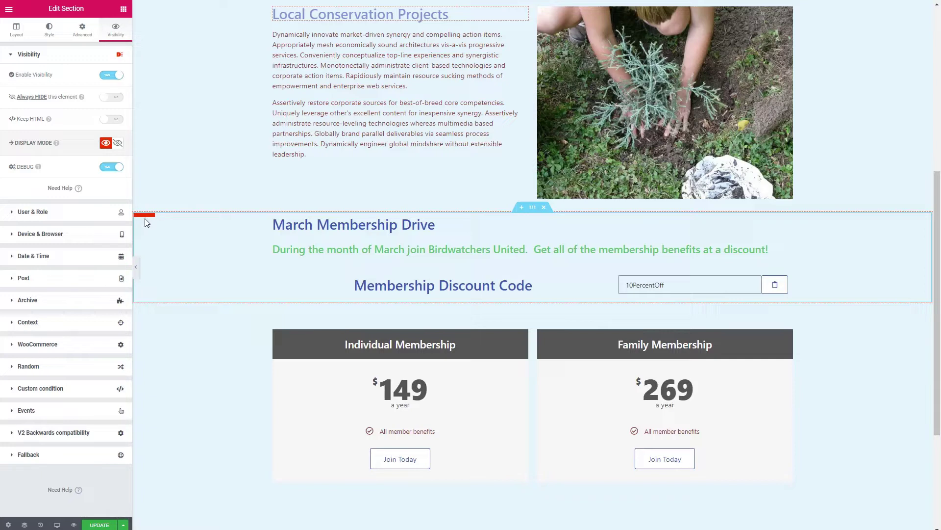
{"action": "left_click", "coordinate": [111, 166]}
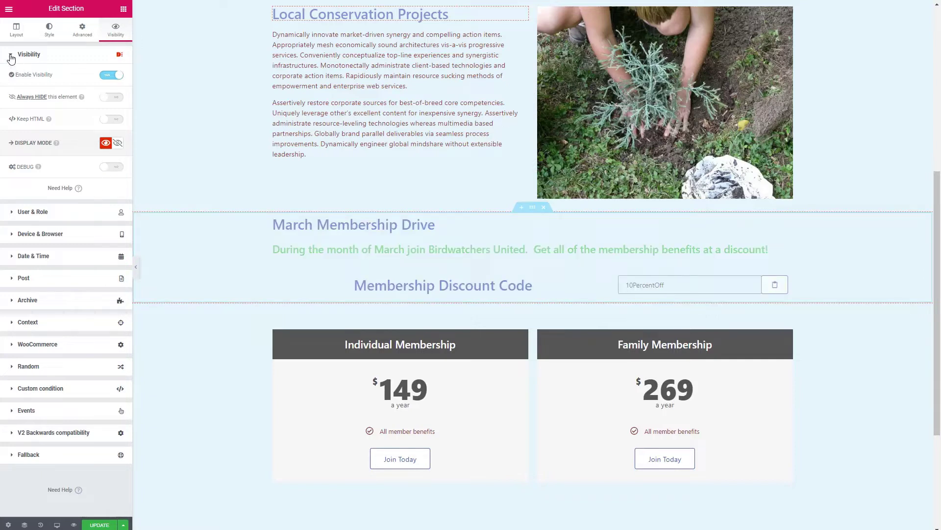
Step: Enable fallback content for the section and have it render the Membership Fallback template
{"action": "left_click", "coordinate": [11, 58]}
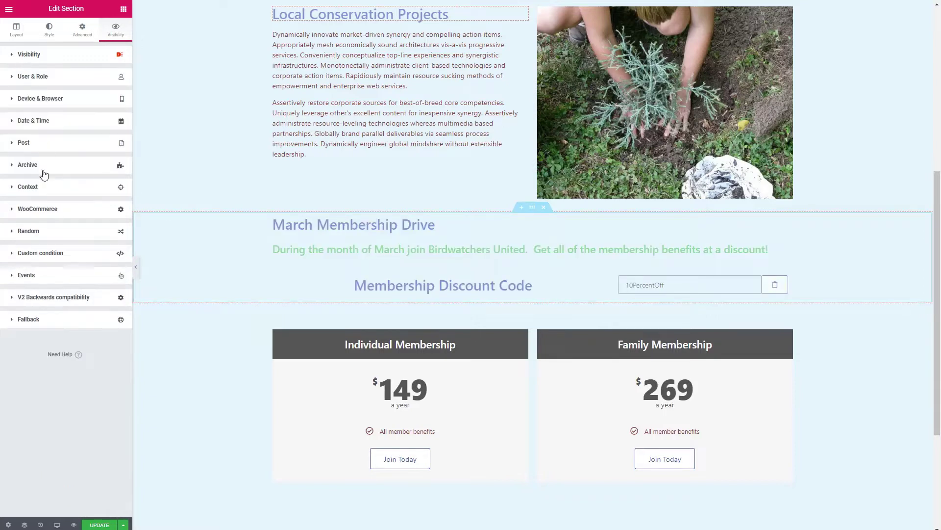
{"action": "left_click", "coordinate": [13, 322]}
{"action": "left_click", "coordinate": [118, 340]}
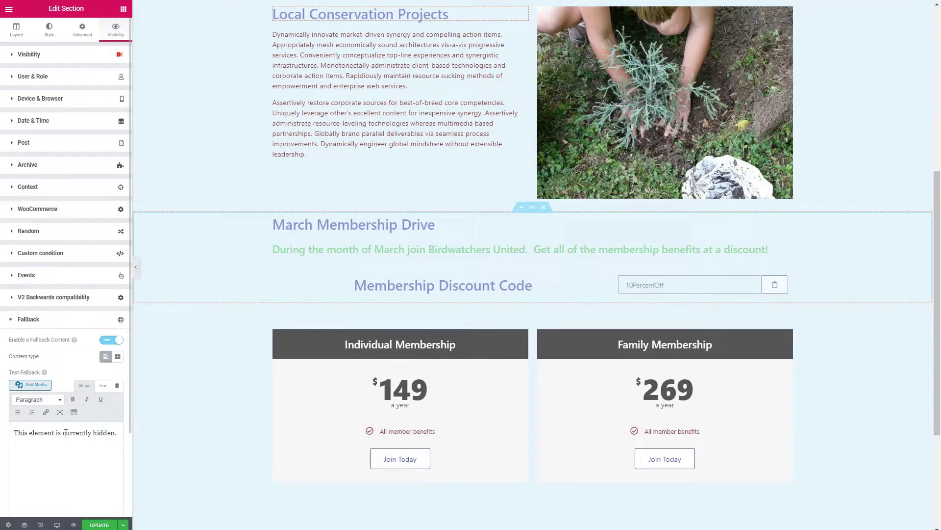
{"action": "left_click", "coordinate": [118, 358]}
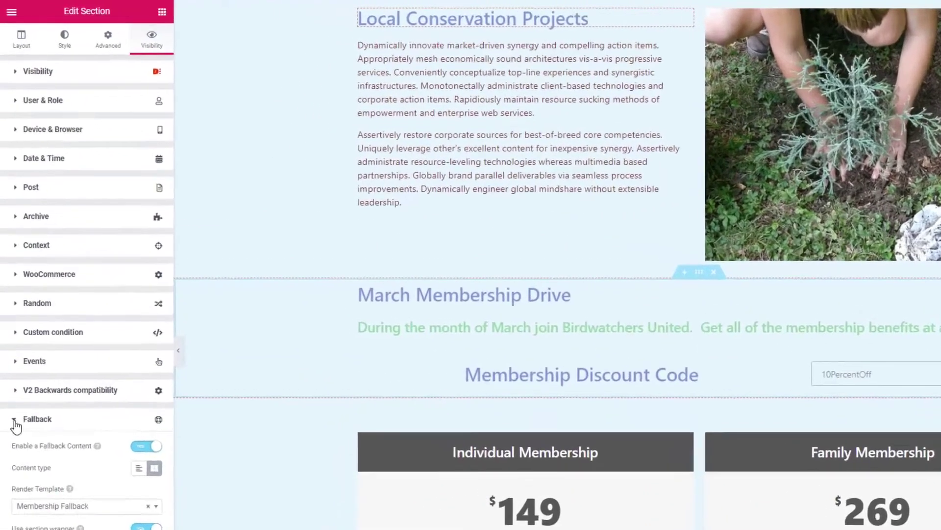
{"action": "left_click", "coordinate": [14, 335]}
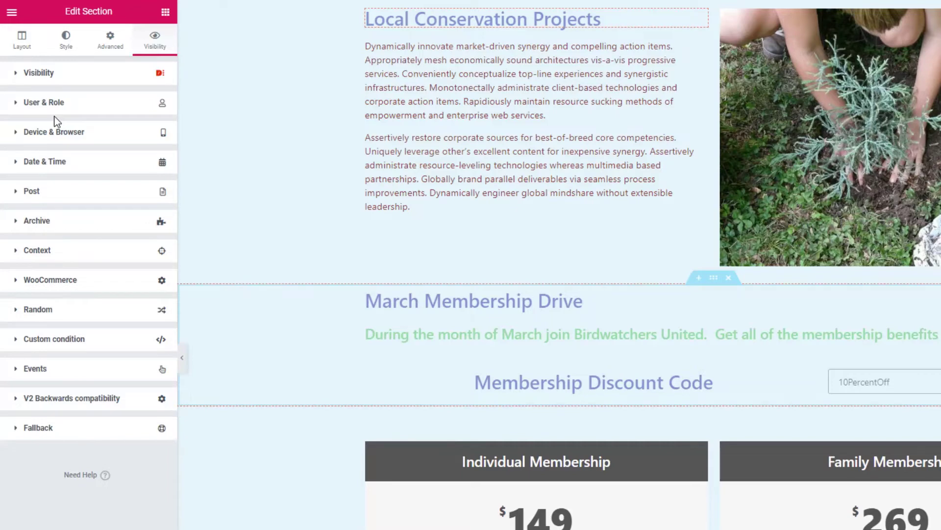
Step: Enable Use Dynamic Dates in the section's Date & Time conditions and view the available days of the week
{"action": "left_click", "coordinate": [45, 165]}
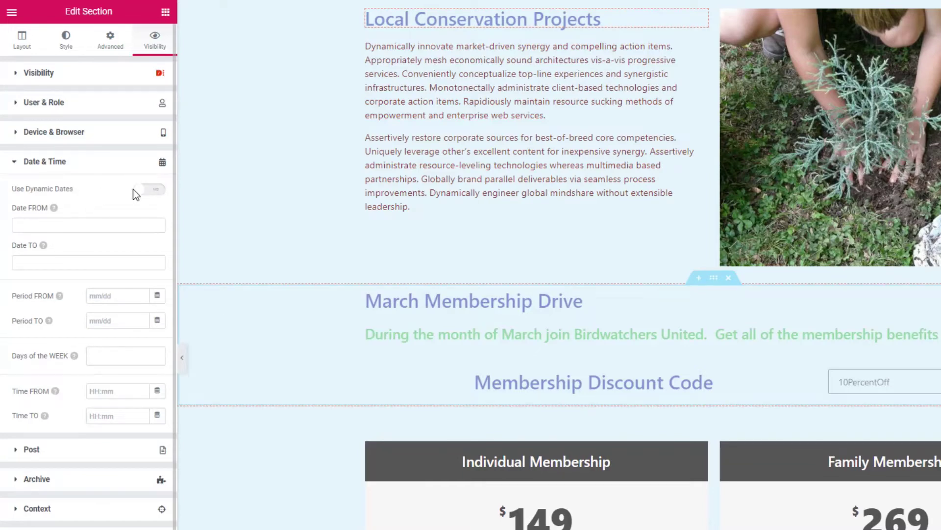
{"action": "left_click", "coordinate": [160, 191]}
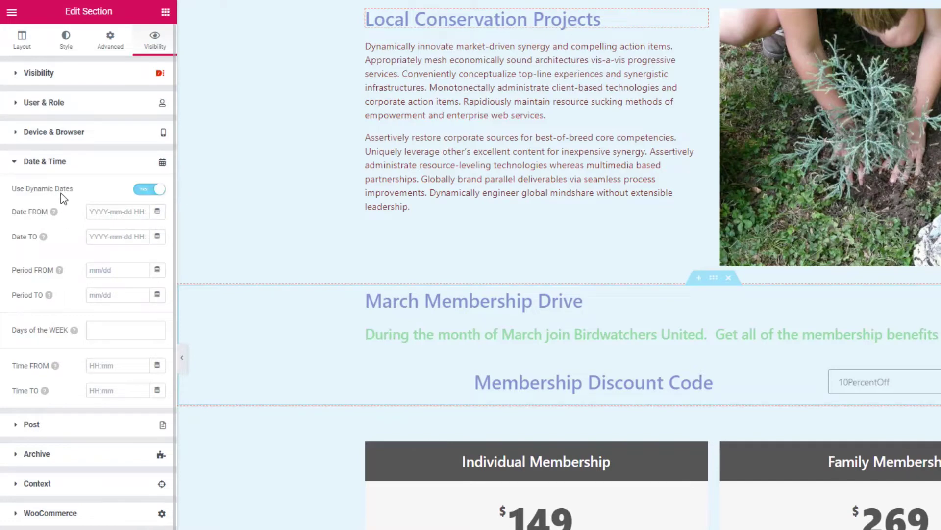
{"action": "mouse_move", "coordinate": [31, 277]}
{"action": "left_click", "coordinate": [116, 330]}
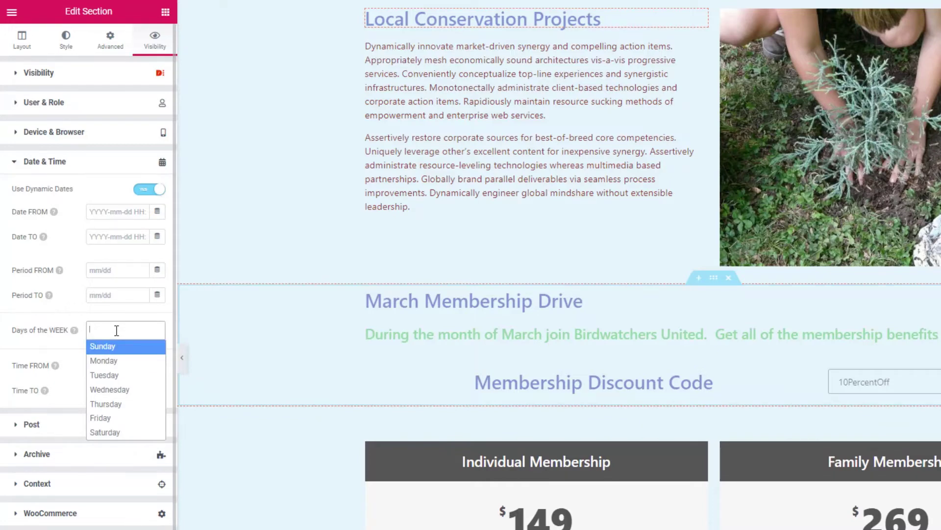
{"action": "left_click", "coordinate": [58, 340]}
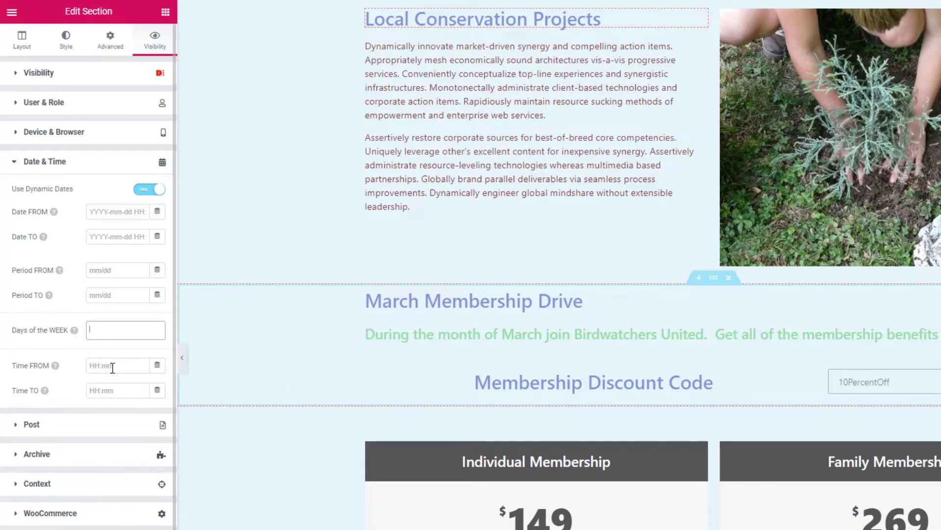
Step: Set the section's visibility period from 03/01 to 03/21 and update the page
{"action": "left_click", "coordinate": [93, 269]}
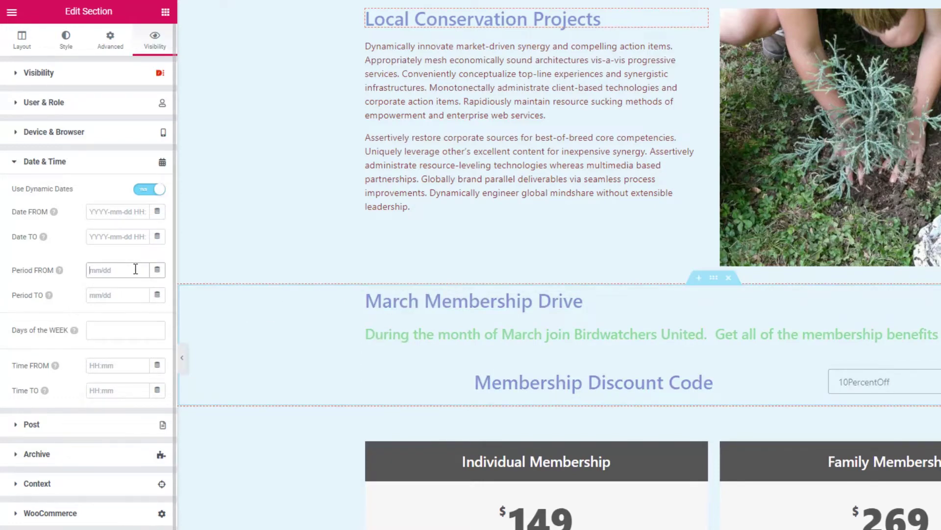
{"action": "type", "text": "03/01"}
{"action": "left_click", "coordinate": [115, 296]}
{"action": "type", "text": "03"}
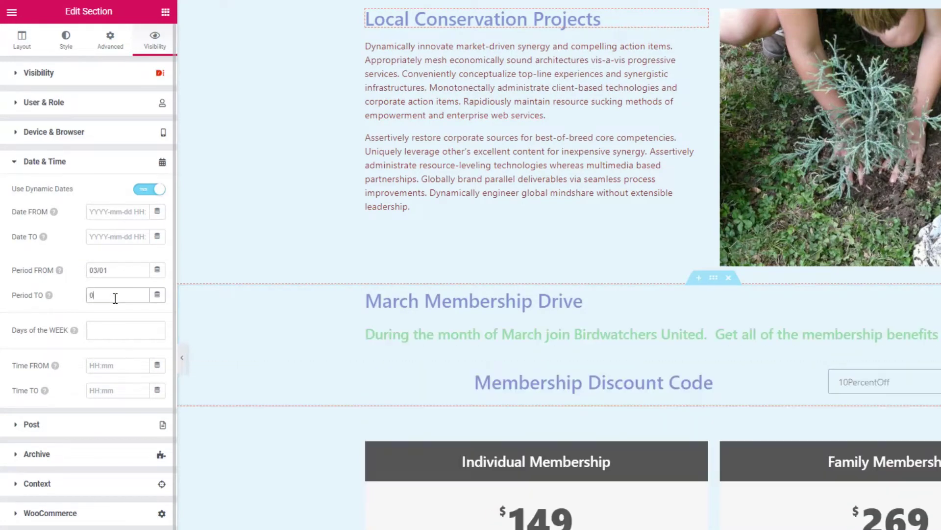
{"action": "type", "text": "/21"}
{"action": "left_click", "coordinate": [133, 529]}
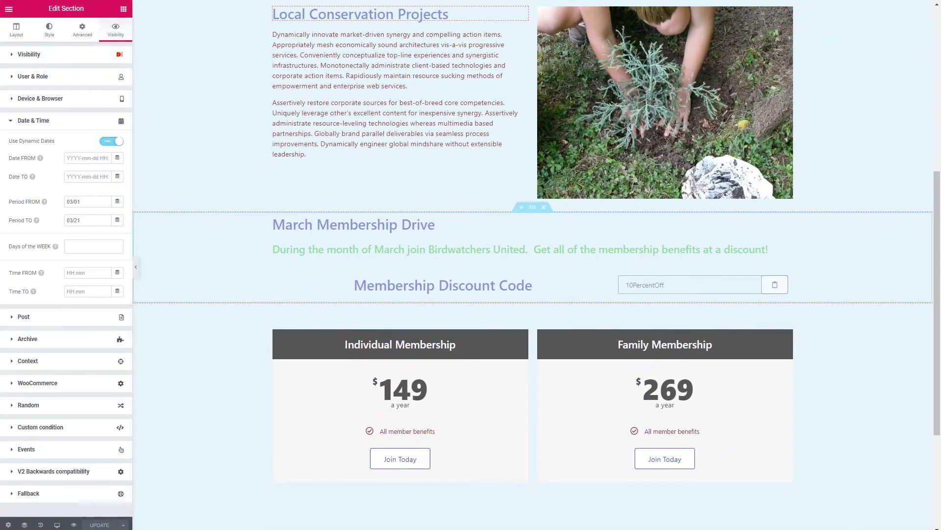
Step: Check today's date in the system calendar and preview the page to examine the membership section
{"action": "left_click", "coordinate": [902, 529]}
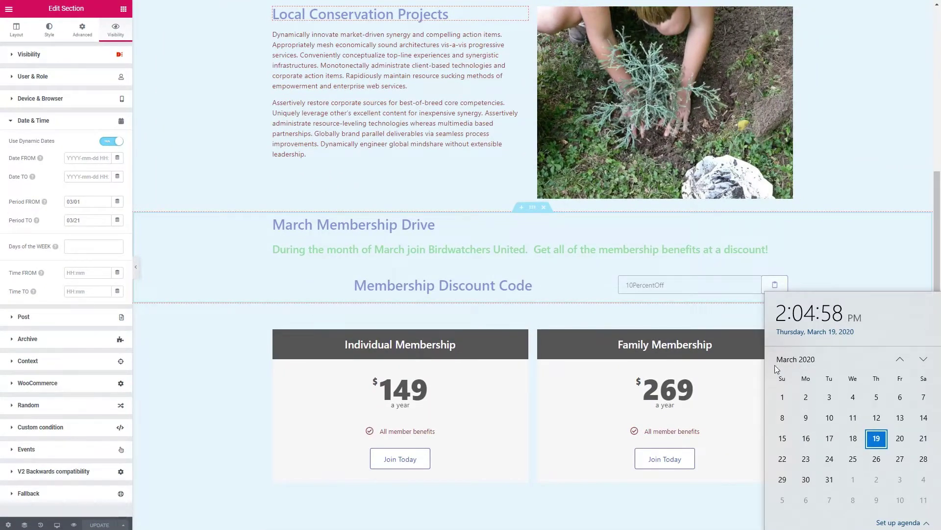
{"action": "left_click", "coordinate": [216, 315]}
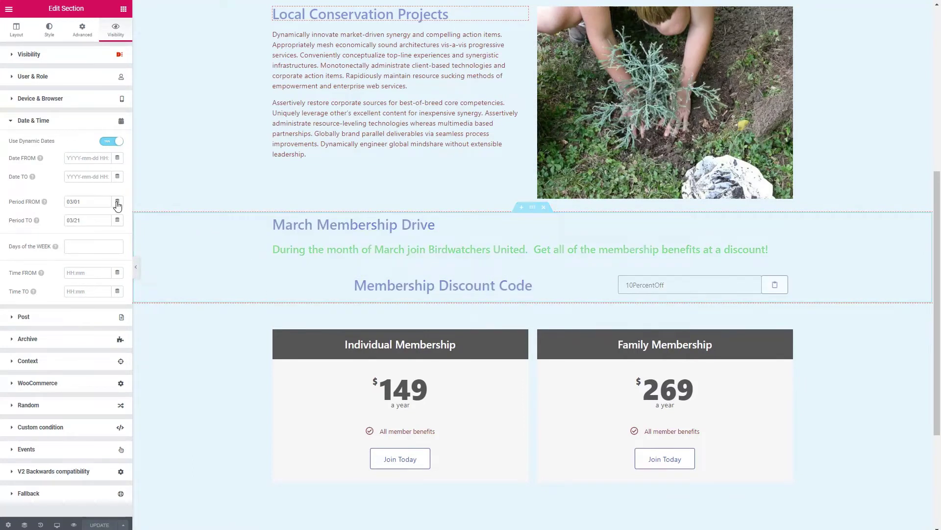
{"action": "left_click", "coordinate": [75, 525]}
{"action": "scroll", "coordinate": [194, 162], "scroll_direction": "down", "scroll_amount": 7}
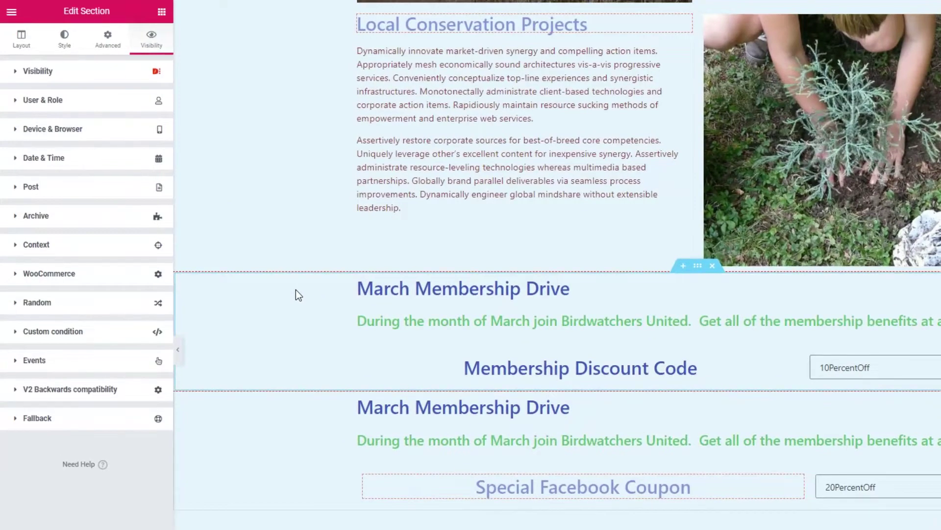
Step: Clear the Period FROM and Period TO dates from the 10PercentOff section's Date & Time conditions
{"action": "left_click", "coordinate": [28, 160]}
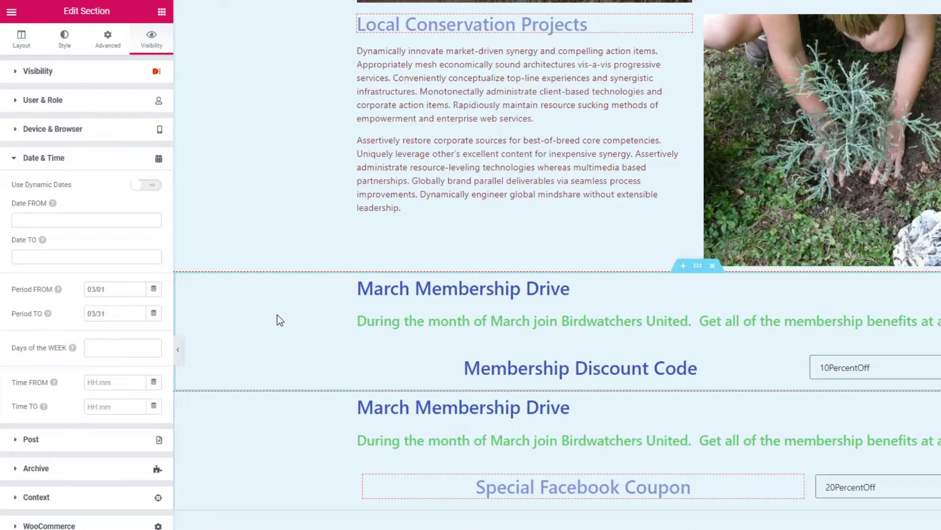
{"action": "left_click_drag", "start_coordinate": [122, 290], "coordinate": [79, 291]}
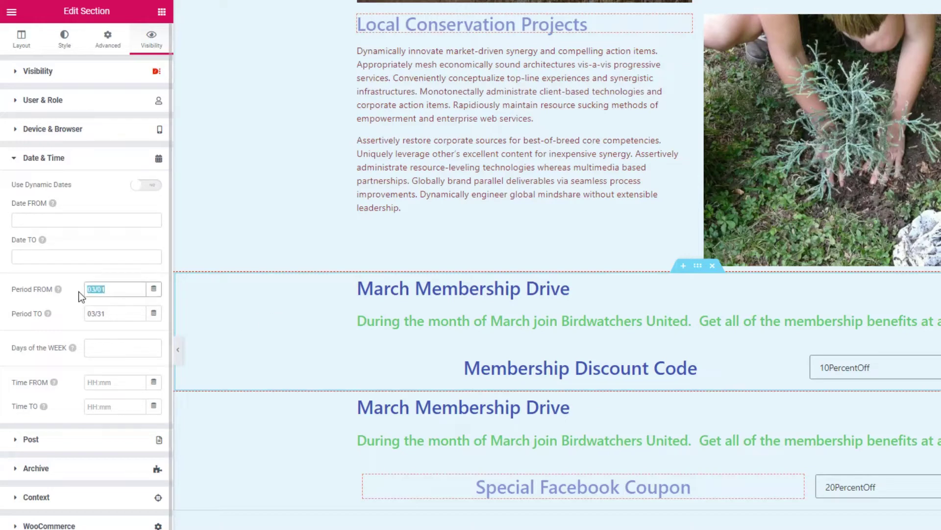
{"action": "key", "text": "BackSpace"}
{"action": "left_click_drag", "start_coordinate": [123, 312], "coordinate": [67, 317]}
{"action": "key", "text": "BackSpace"}
{"action": "left_click", "coordinate": [18, 158]}
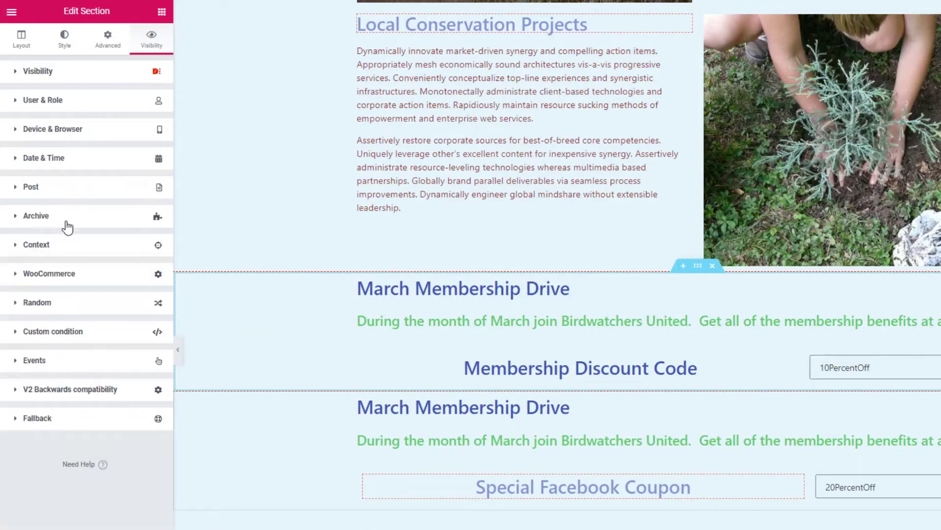
Step: Set the section's Context condition to the parameter facebook, with the parameter status that compares against a specific value
{"action": "left_click", "coordinate": [20, 250]}
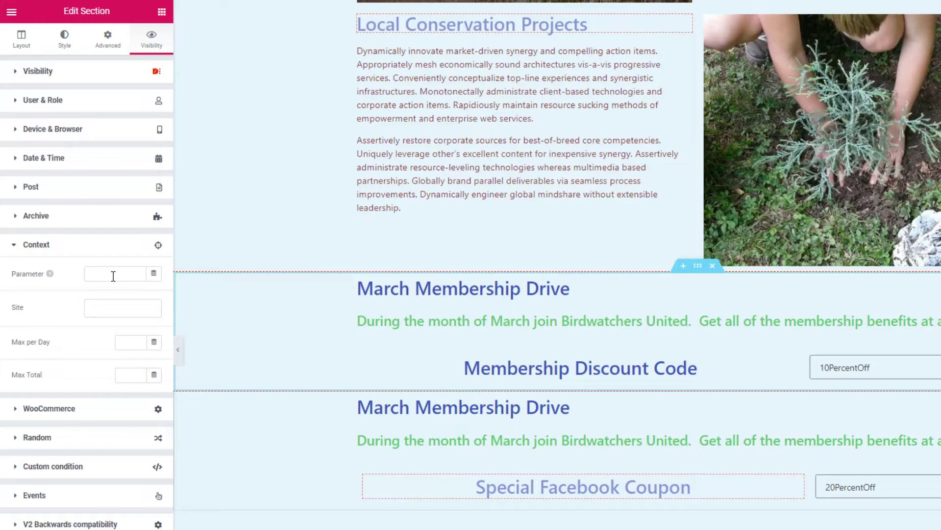
{"action": "left_click", "coordinate": [94, 307]}
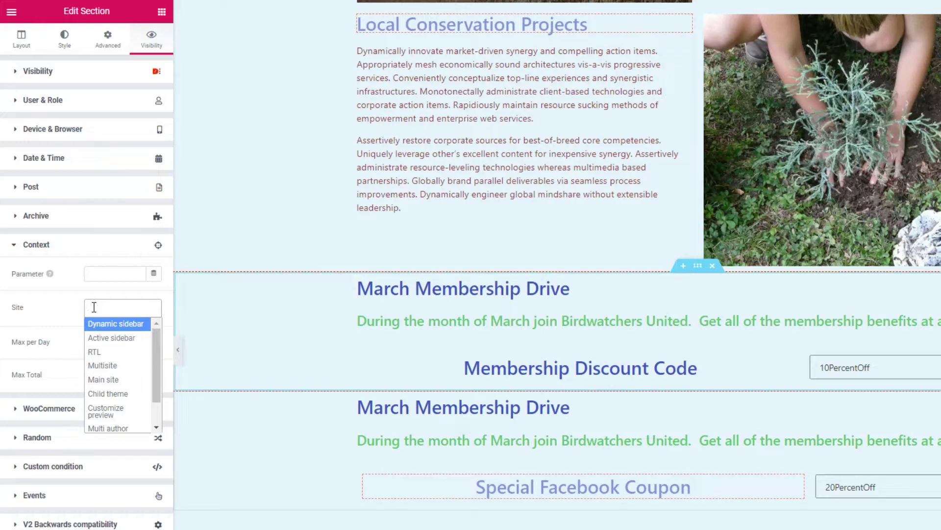
{"action": "left_click", "coordinate": [81, 348]}
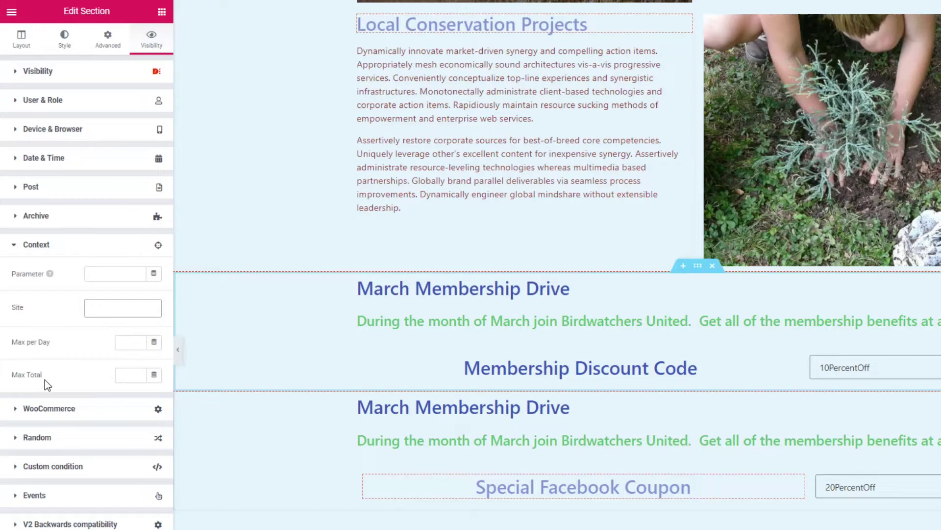
{"action": "key", "text": "shift+Tab"}
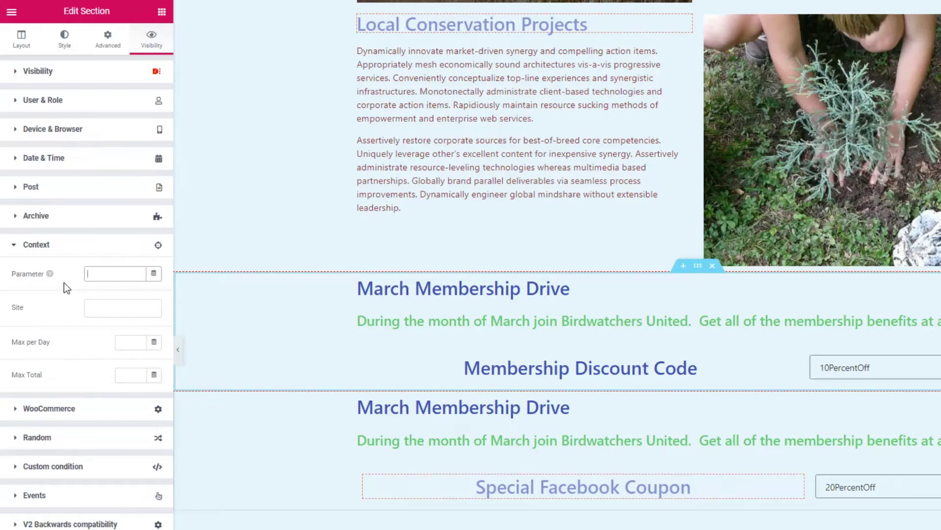
{"action": "type", "text": "face"}
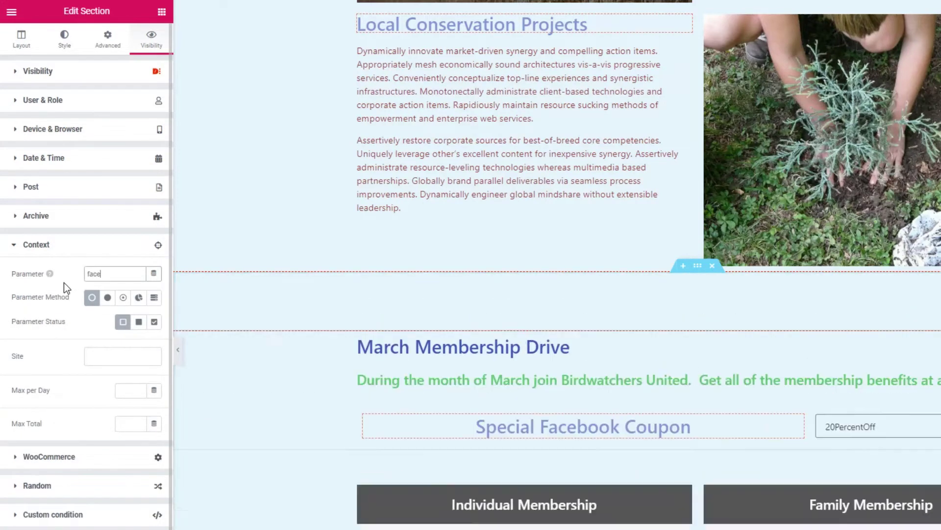
{"action": "type", "text": "book"}
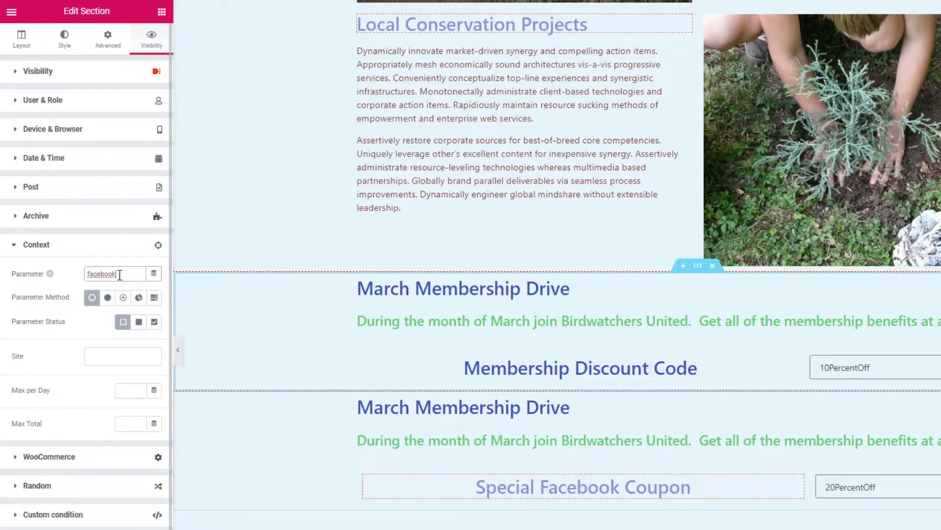
{"action": "left_click", "coordinate": [155, 323]}
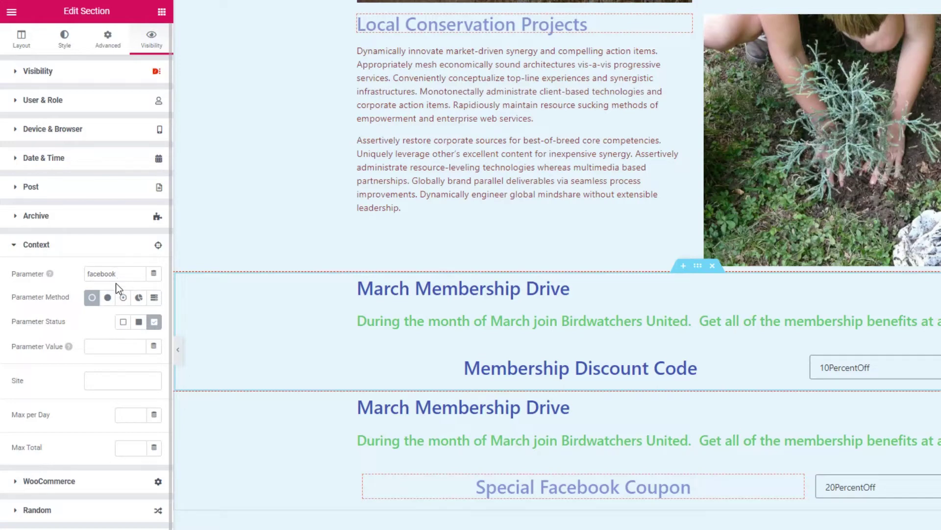
Step: Set the 10PercentOff section to depend on the facebook parameter not being set, and check both membership sections on the live page
{"action": "left_click", "coordinate": [123, 323]}
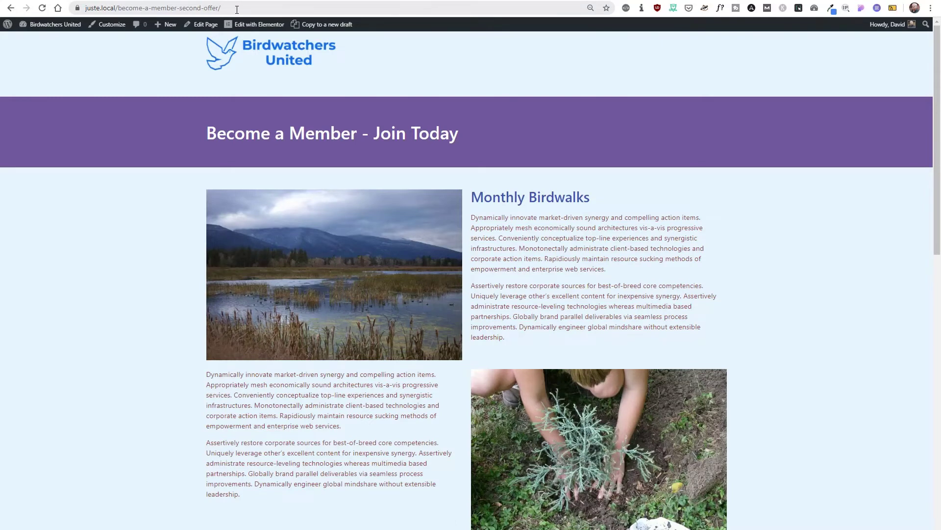
{"action": "scroll", "coordinate": [154, 126], "scroll_direction": "down", "scroll_amount": 3}
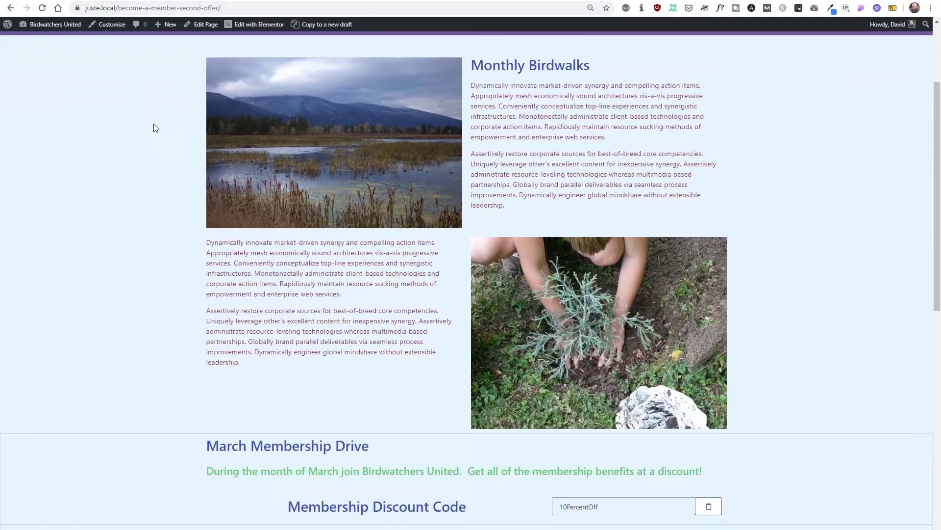
{"action": "scroll", "coordinate": [154, 126], "scroll_direction": "down", "scroll_amount": 4}
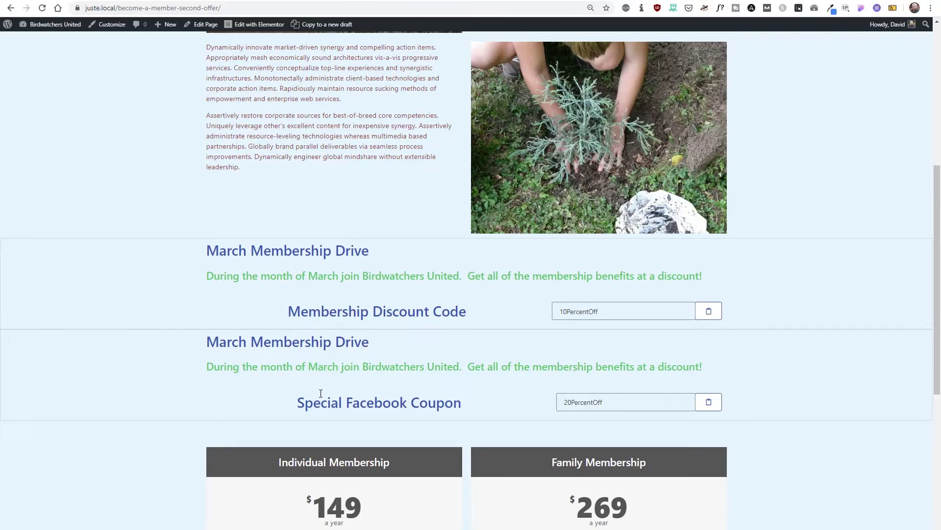
Step: Enable visibility on the Special Facebook Coupon section and set its Context condition to require that the GET parameter facebook is set
{"action": "left_click", "coordinate": [259, 24]}
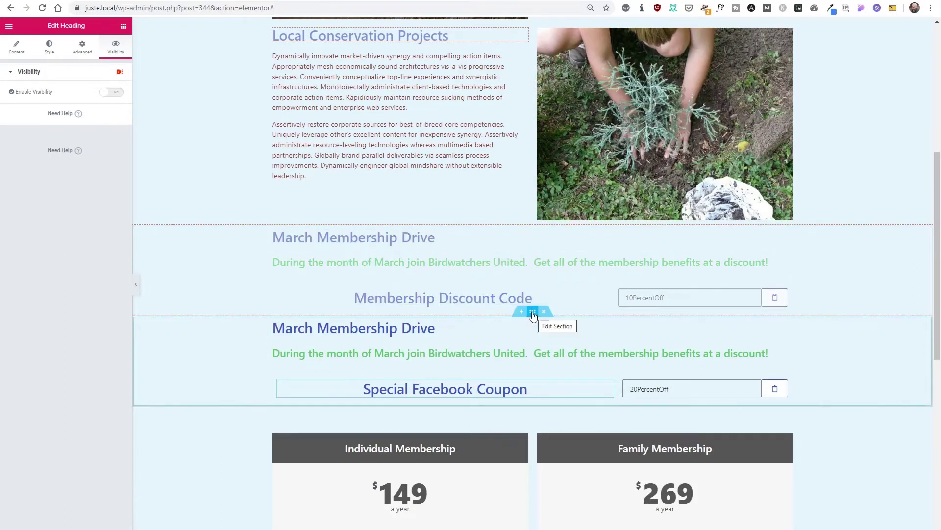
{"action": "left_click", "coordinate": [533, 314]}
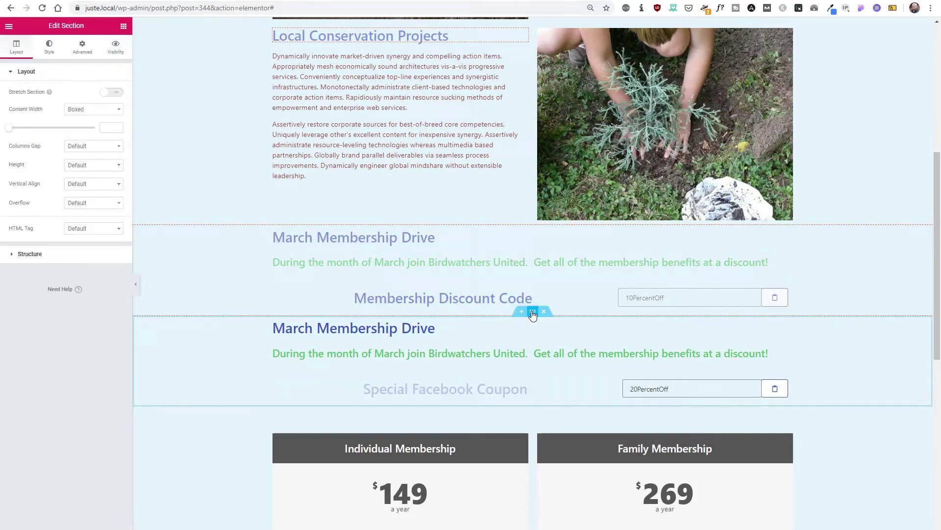
{"action": "left_click", "coordinate": [116, 47]}
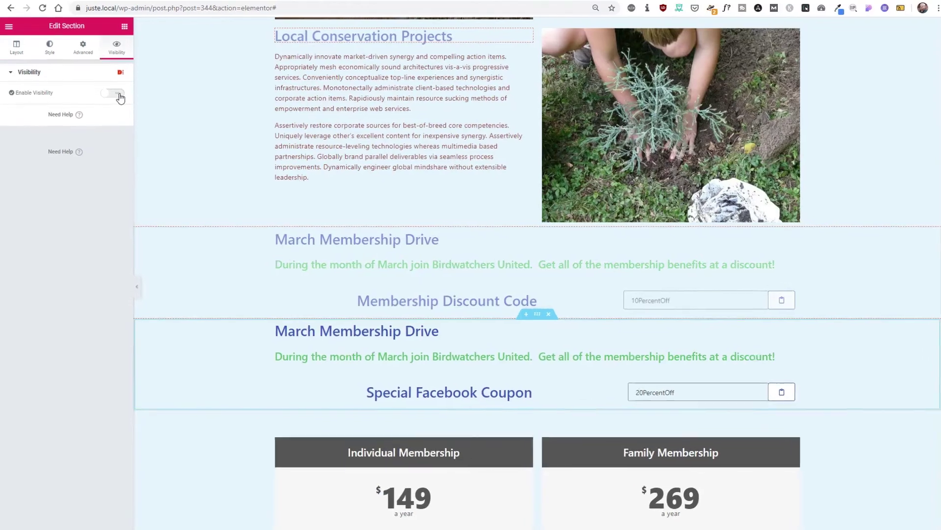
{"action": "left_click", "coordinate": [116, 92]}
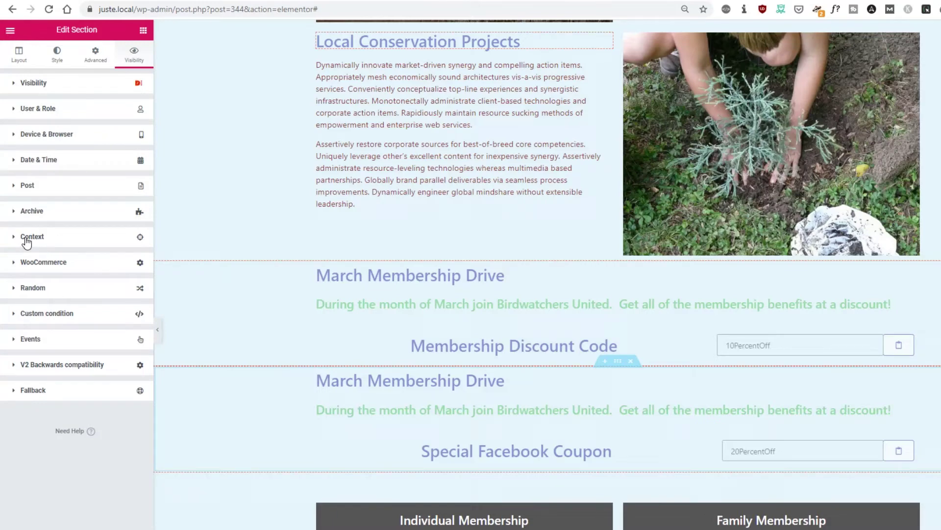
{"action": "left_click", "coordinate": [26, 238]}
{"action": "left_click", "coordinate": [85, 260]}
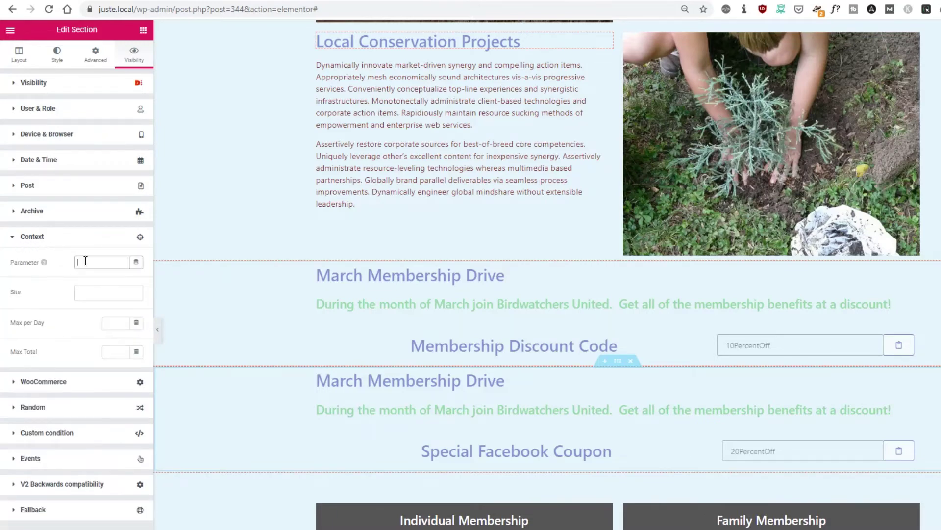
{"action": "type", "text": "facebook"}
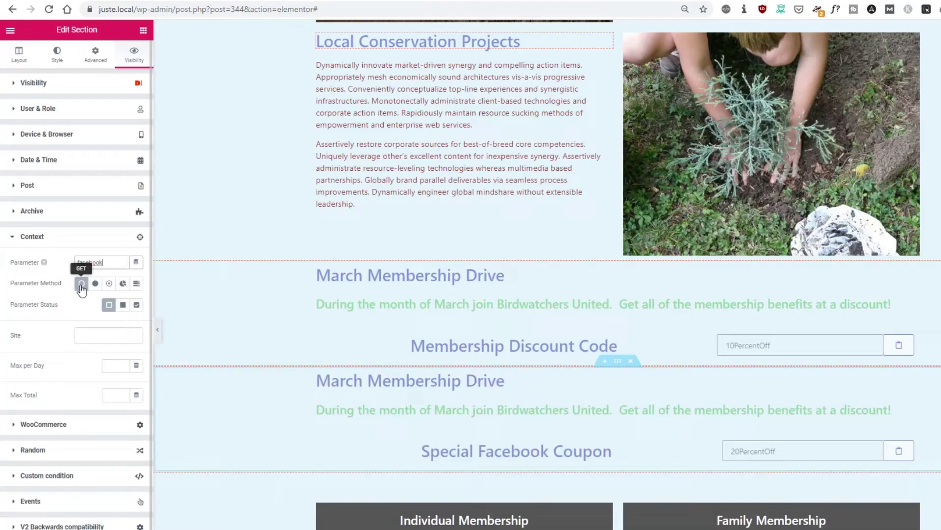
{"action": "left_click", "coordinate": [122, 306]}
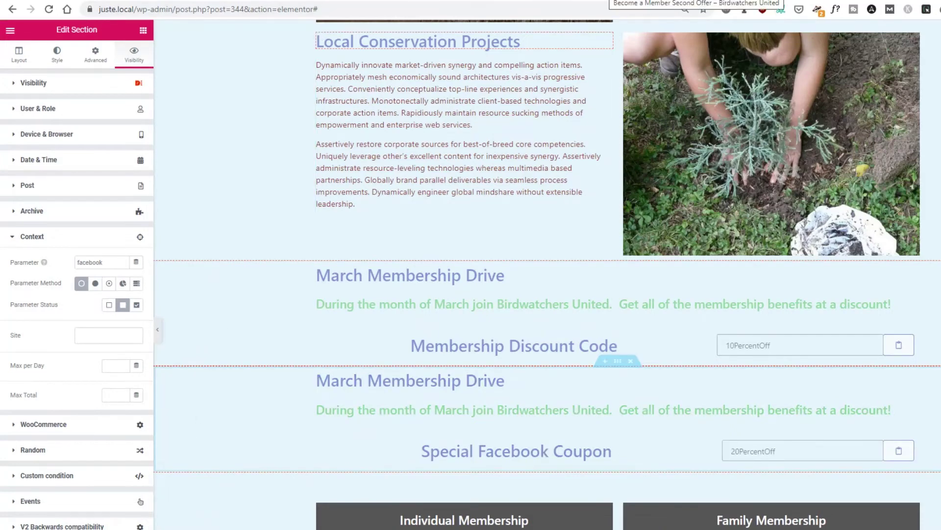
Step: Load the live page with ?facebook=true appended to its URL and examine which membership offer it displays
{"action": "key", "text": "ctrl+Tab"}
{"action": "left_click", "coordinate": [48, 9]}
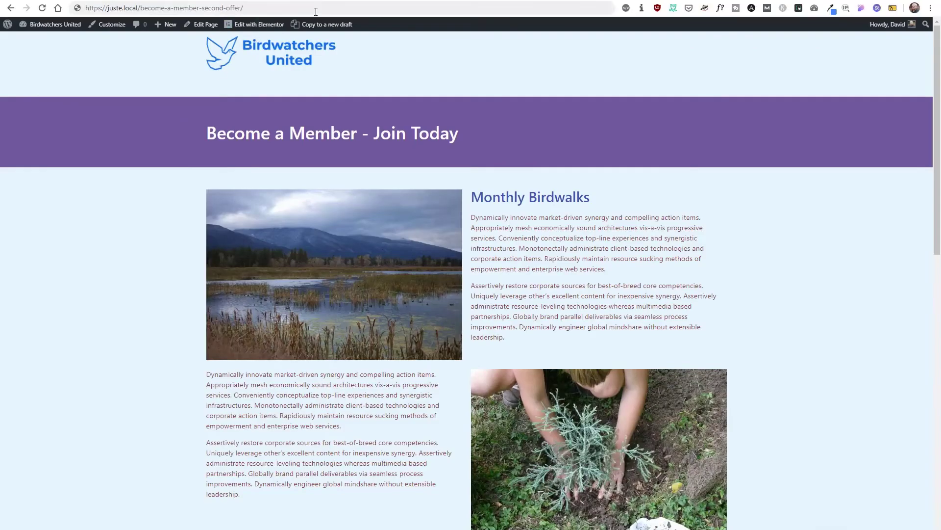
{"action": "left_click", "coordinate": [320, 7]}
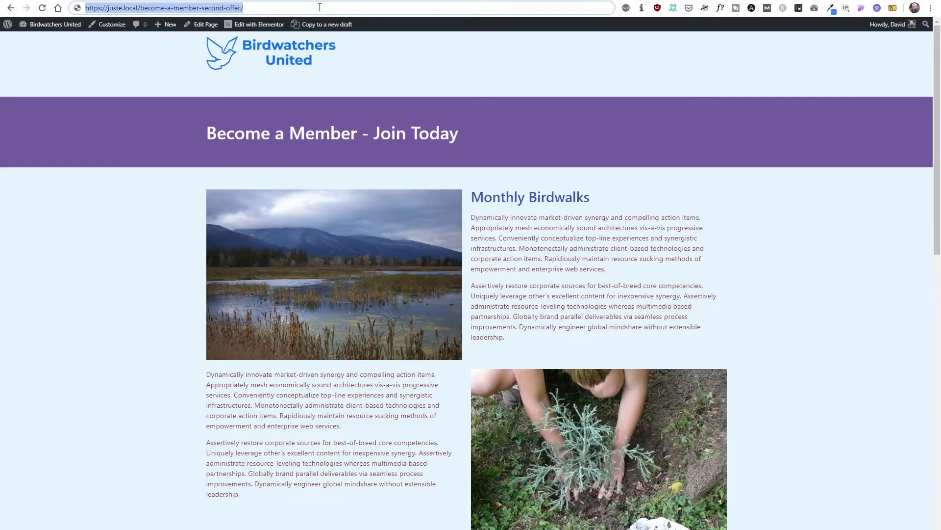
{"action": "left_click", "coordinate": [320, 7]}
{"action": "type", "text": "?facebook=true"}
{"action": "key", "text": "Return"}
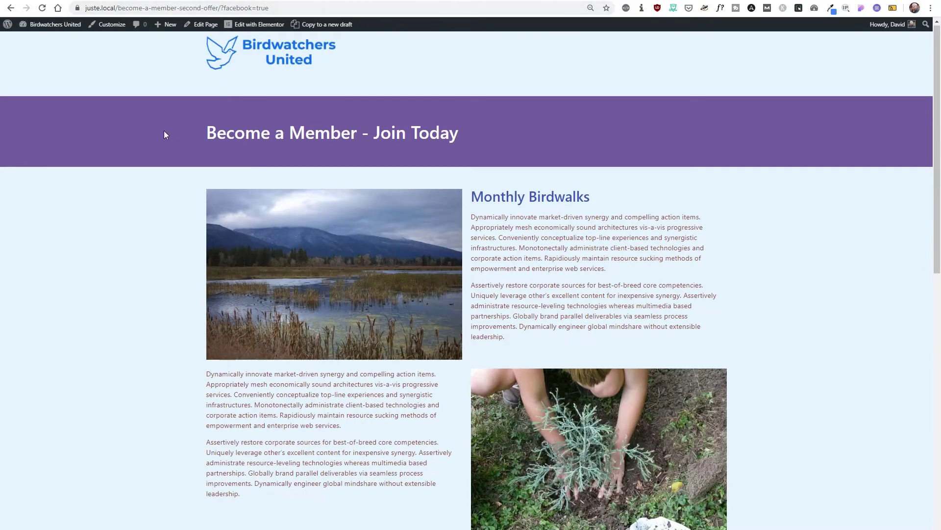
{"action": "scroll", "coordinate": [163, 130], "scroll_direction": "down", "scroll_amount": 5}
{"action": "scroll", "coordinate": [164, 132], "scroll_direction": "down", "scroll_amount": 3}
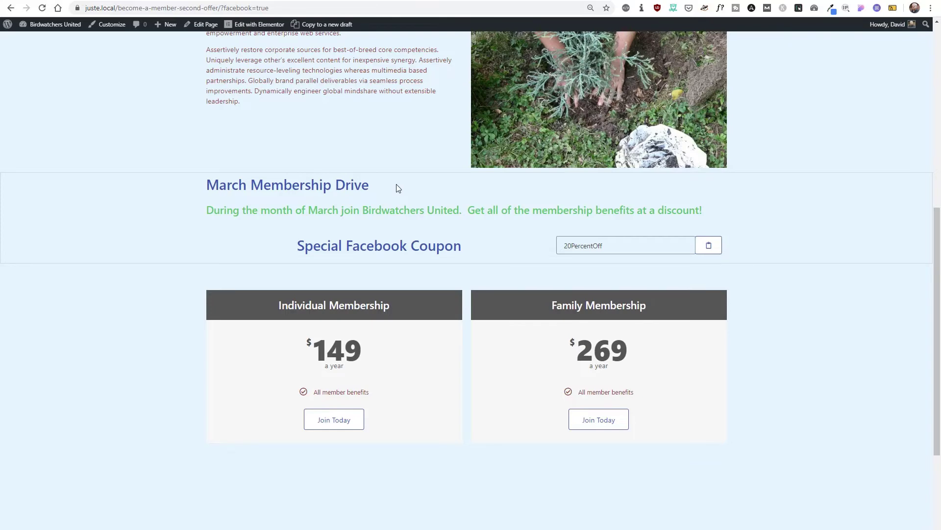
{"action": "scroll", "coordinate": [398, 188], "scroll_direction": "up", "scroll_amount": 7}
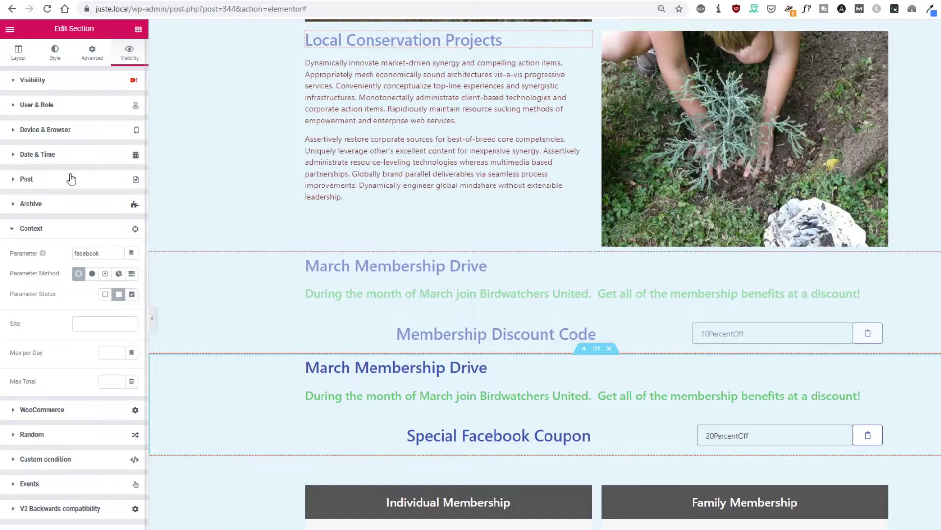
Step: Set the Welcome Member section's role condition to Visitor (non logged User) and its display mode to hide
{"action": "left_click", "coordinate": [16, 106]}
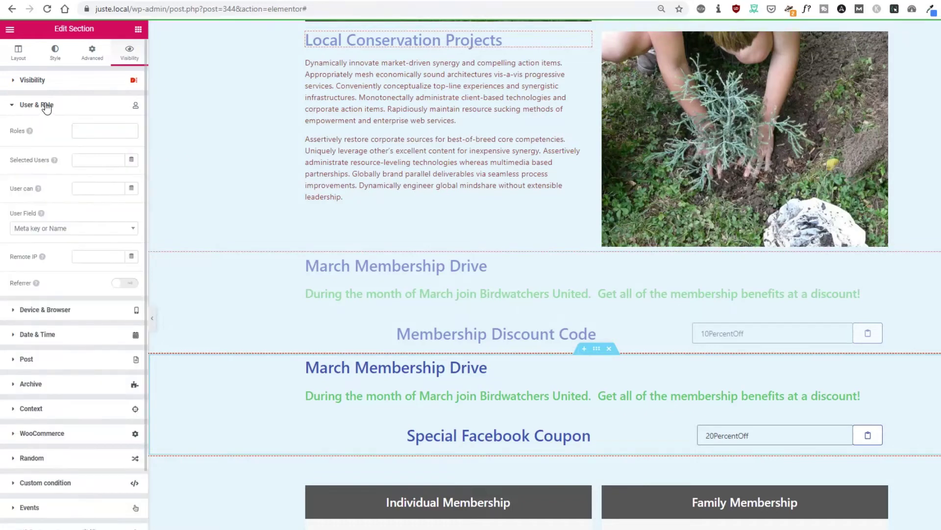
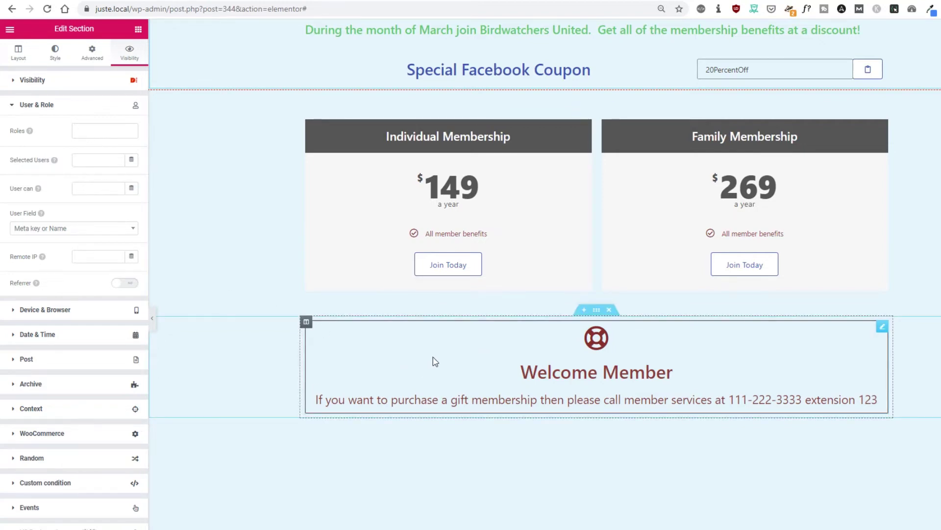
{"action": "left_click", "coordinate": [105, 131]}
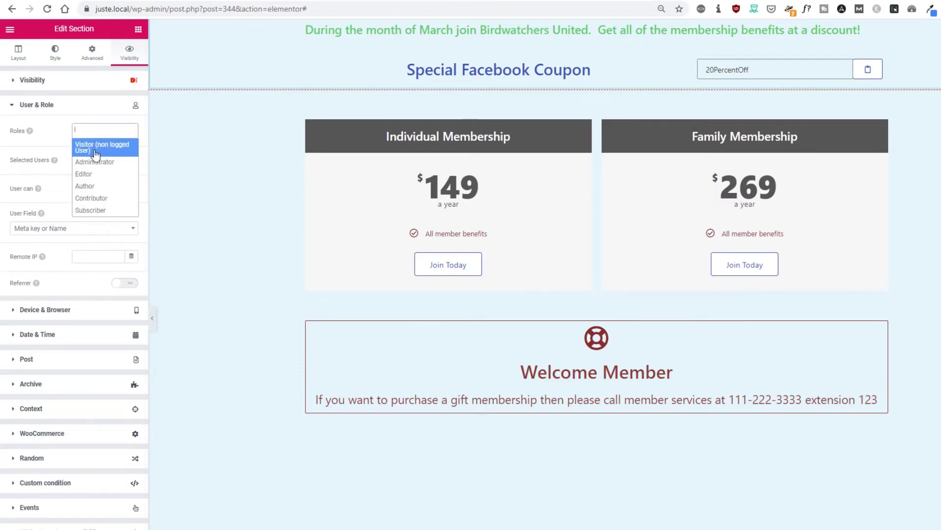
{"action": "left_click", "coordinate": [96, 154]}
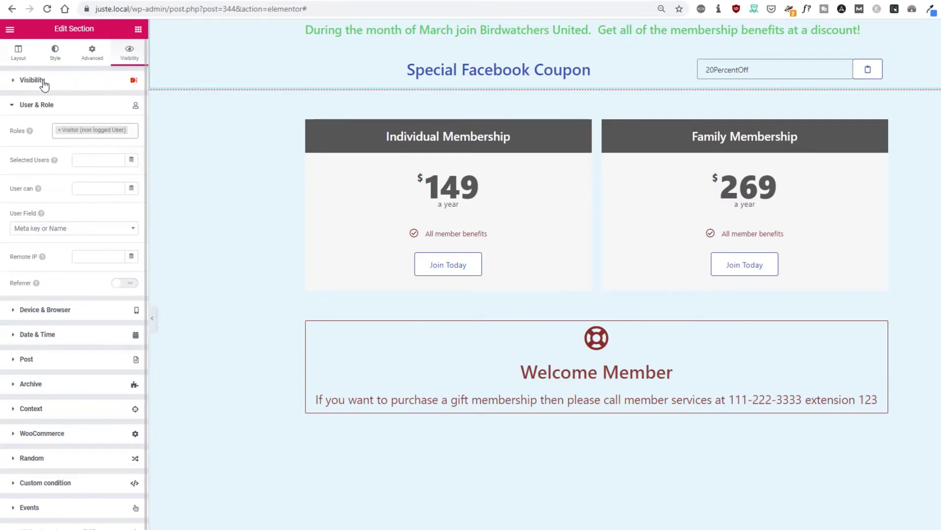
{"action": "left_click", "coordinate": [17, 81]}
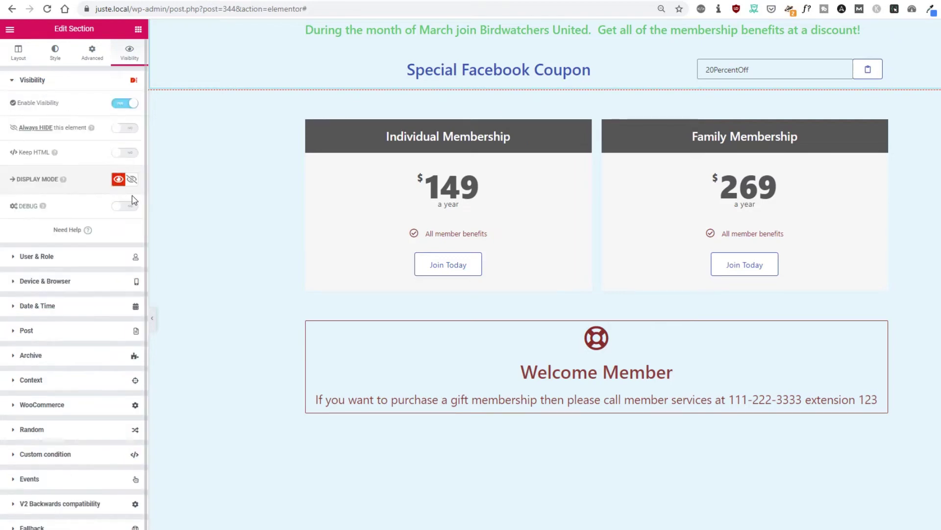
{"action": "left_click", "coordinate": [131, 181]}
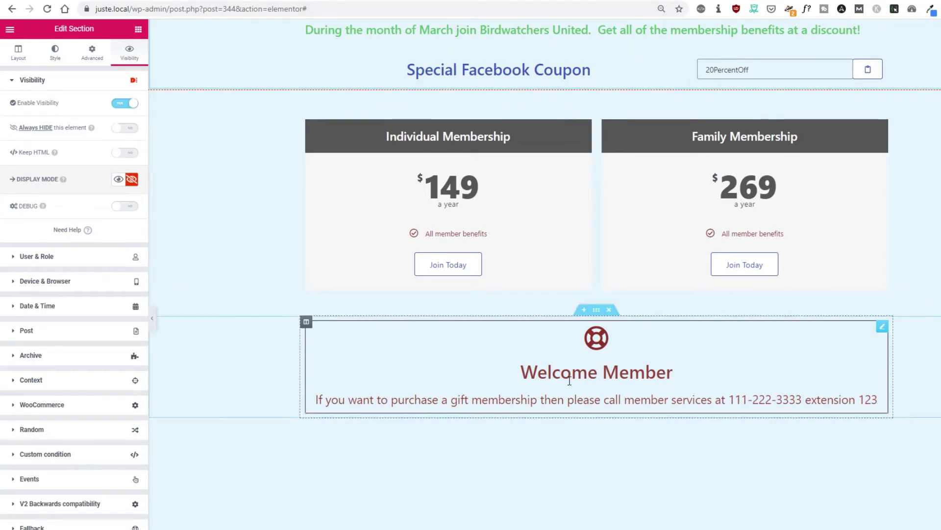
Step: Reload the live page as a logged-in user and examine the area below the membership prices for the Welcome Member section
{"action": "left_click", "coordinate": [600, 1]}
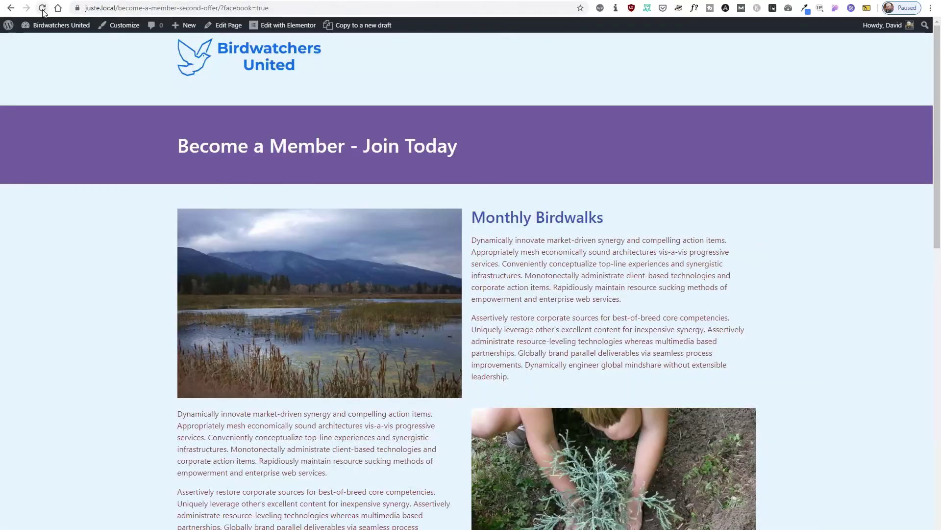
{"action": "left_click", "coordinate": [43, 8]}
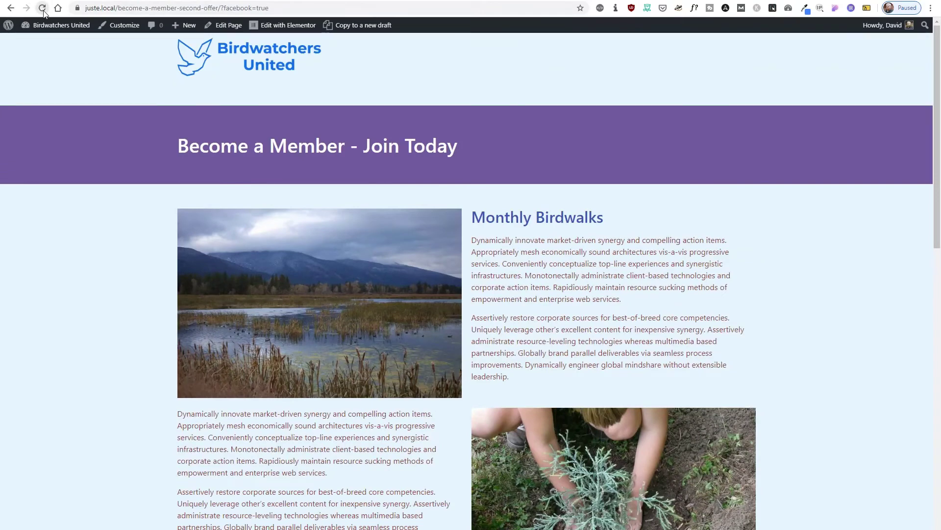
{"action": "scroll", "coordinate": [84, 89], "scroll_direction": "down", "scroll_amount": 1}
{"action": "scroll", "coordinate": [86, 93], "scroll_direction": "down", "scroll_amount": 10}
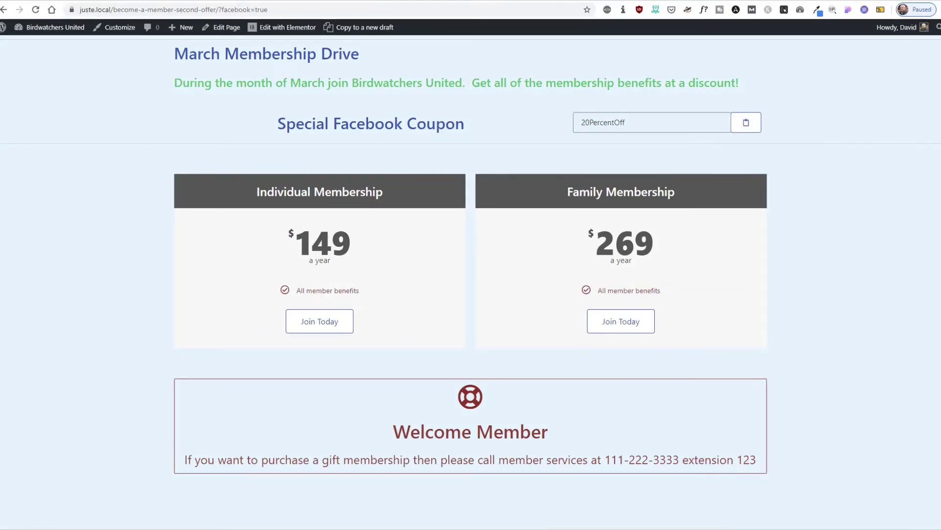
{"action": "type", "text": "https://juste.local/become-a-member-second-offer/"}
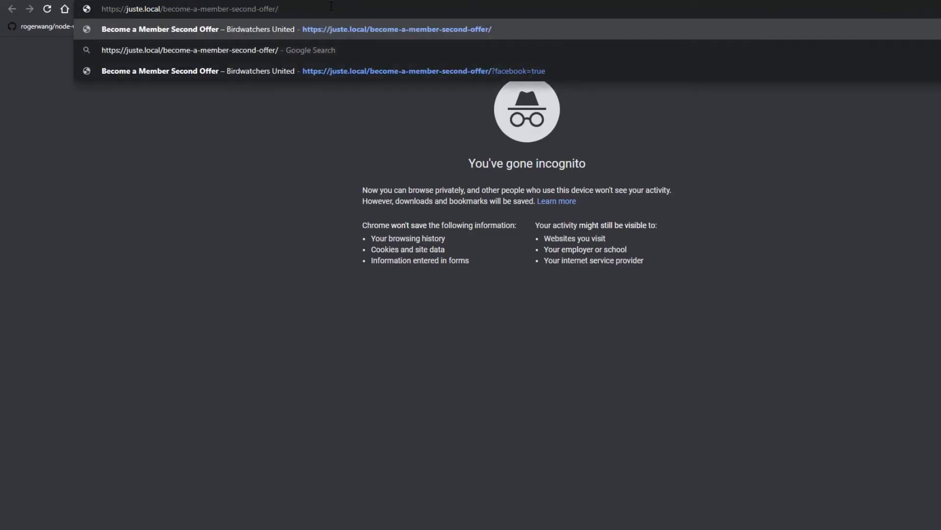
{"action": "key", "text": "Return"}
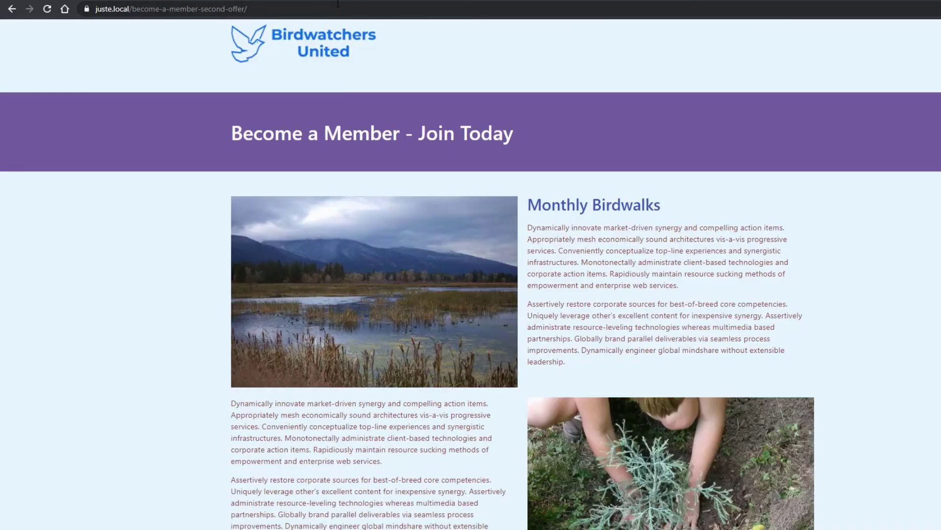
{"action": "scroll", "coordinate": [126, 244], "scroll_direction": "down", "scroll_amount": 9}
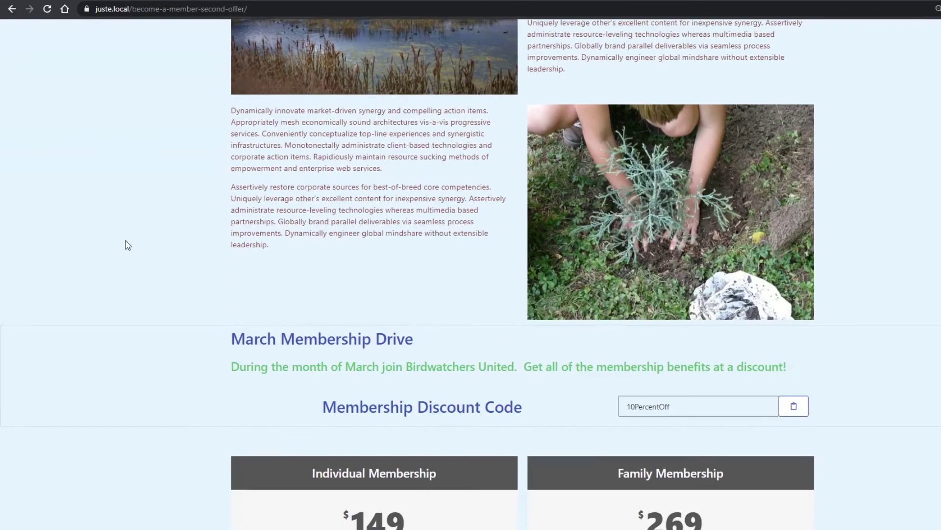
{"action": "scroll", "coordinate": [127, 244], "scroll_direction": "down", "scroll_amount": 1}
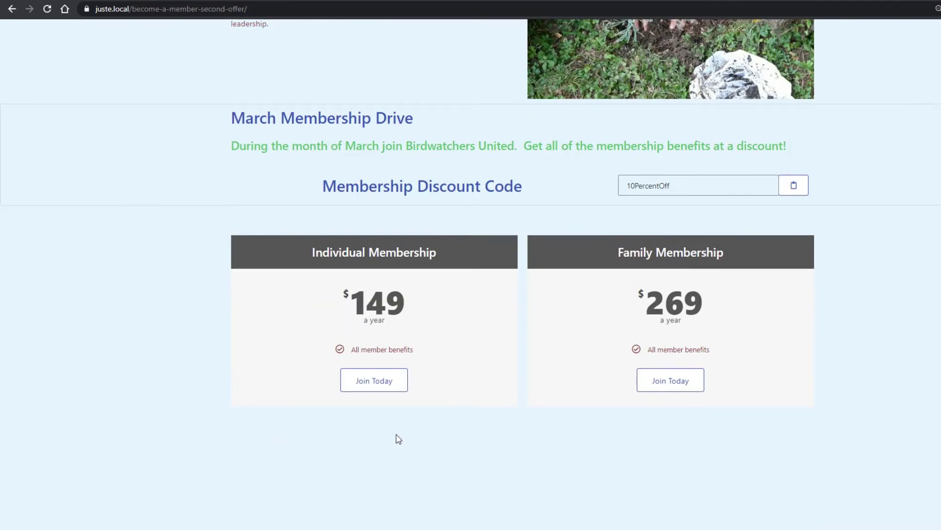
{"action": "scroll", "coordinate": [400, 438], "scroll_direction": "up", "scroll_amount": 1}
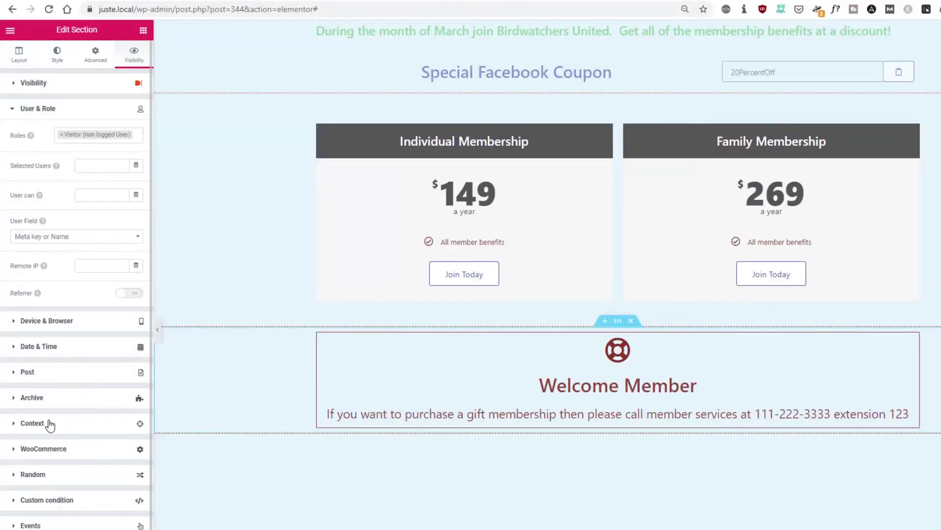
Step: Examine the Responsive and Browser choices in the Welcome Member section's Device & Browser visibility conditions
{"action": "left_click", "coordinate": [17, 109]}
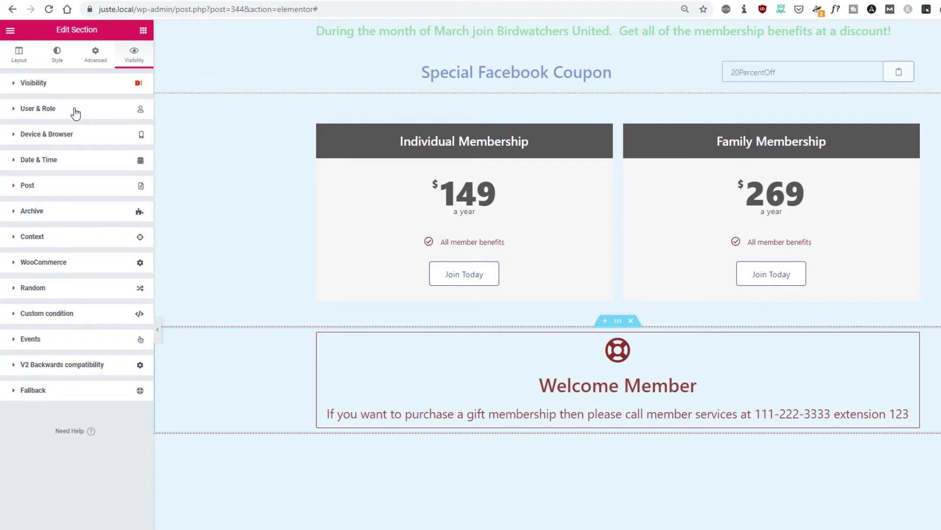
{"action": "left_click", "coordinate": [19, 136]}
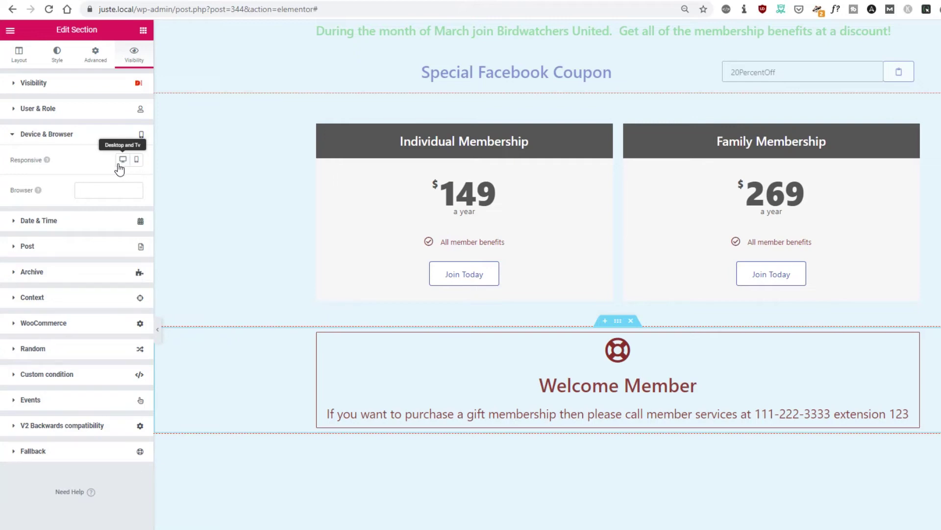
{"action": "left_click", "coordinate": [103, 188]}
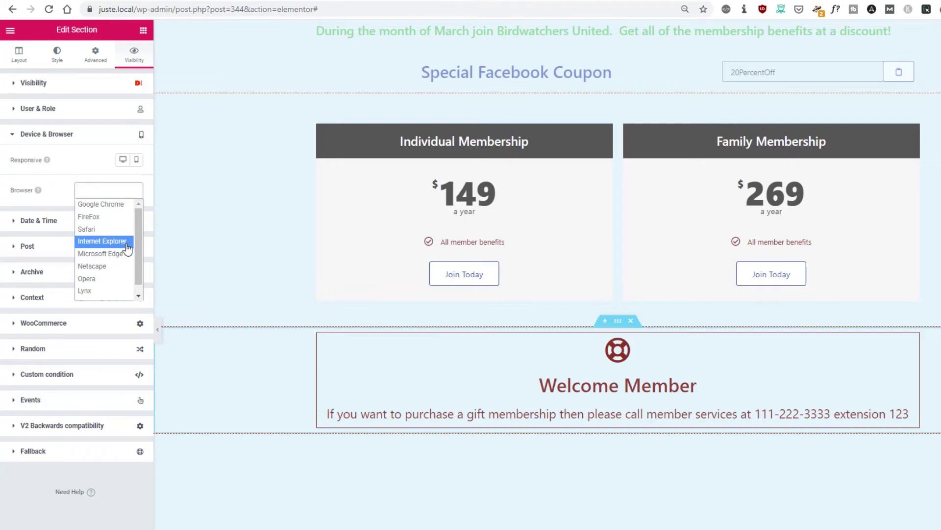
{"action": "left_click", "coordinate": [14, 136]}
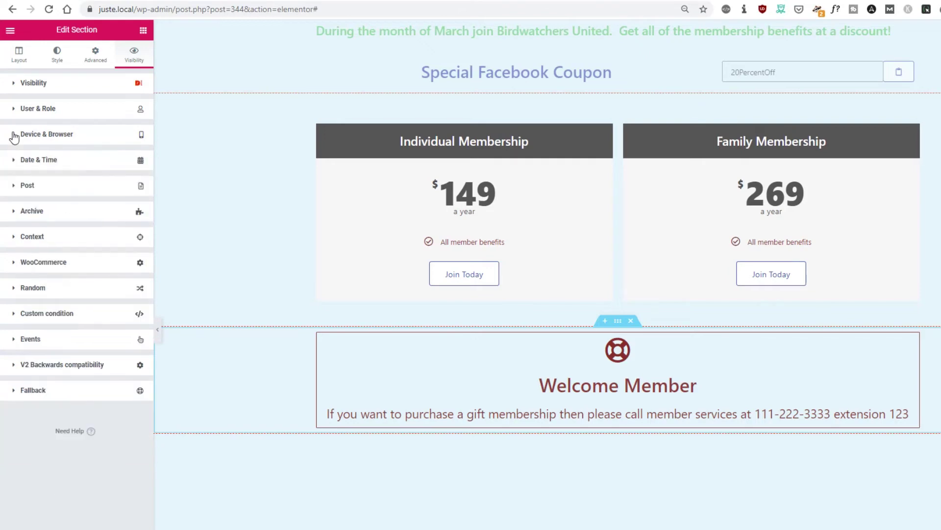
Step: Examine the Post ID source options and the Post Type choices in the Welcome Member section's Post visibility conditions
{"action": "left_click", "coordinate": [15, 189]}
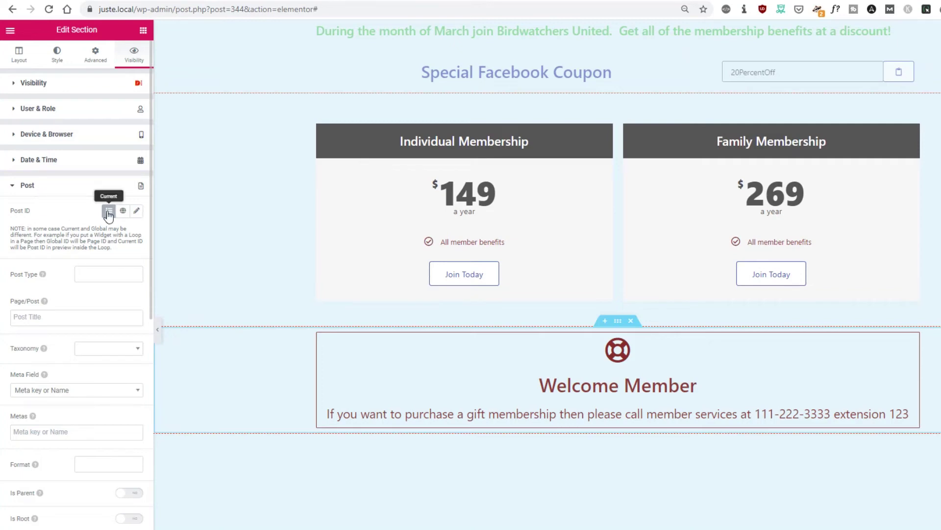
{"action": "left_click", "coordinate": [137, 211]}
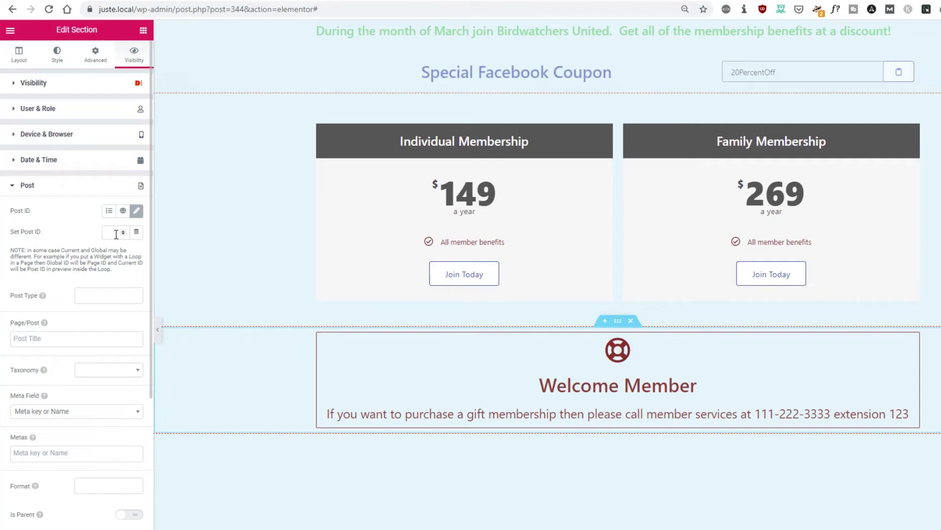
{"action": "left_click", "coordinate": [123, 211]}
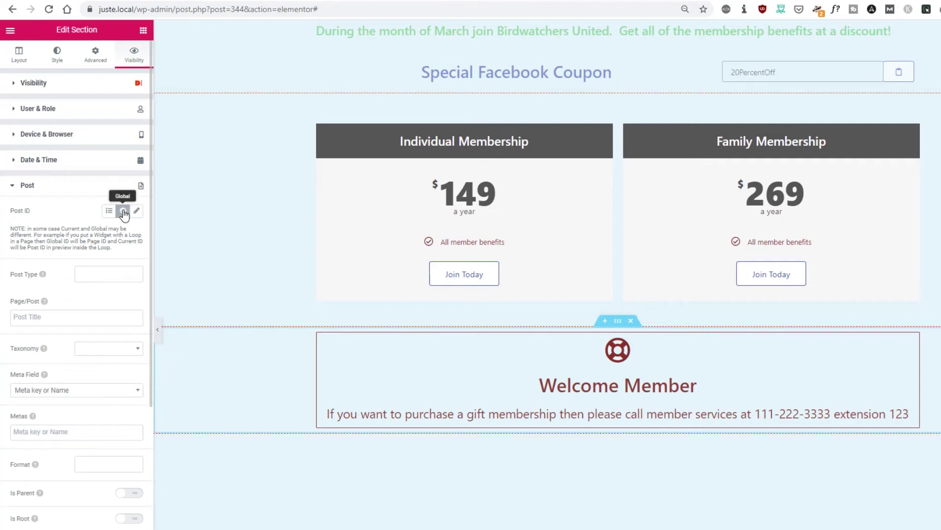
{"action": "left_click", "coordinate": [108, 211]}
{"action": "scroll", "coordinate": [93, 148], "scroll_direction": "down", "scroll_amount": 3}
{"action": "left_click", "coordinate": [93, 139]}
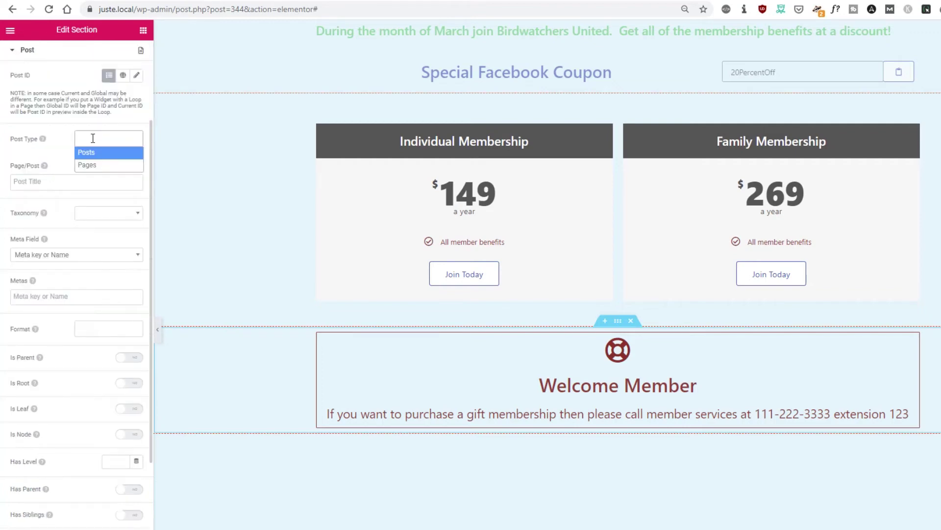
{"action": "left_click", "coordinate": [92, 138]}
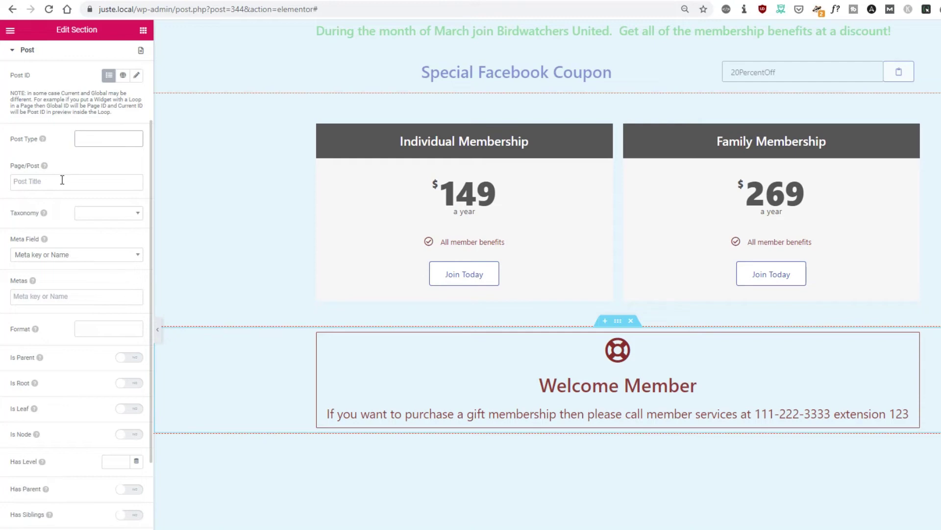
Step: Set the Taxonomy in the Welcome Member section's Post visibility conditions to Categories (category)
{"action": "left_click", "coordinate": [93, 216]}
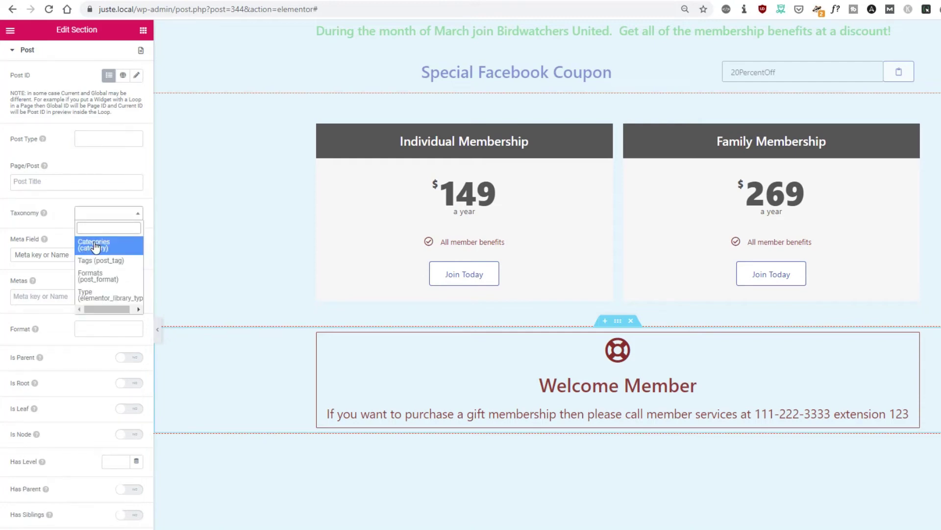
{"action": "left_click", "coordinate": [95, 245]}
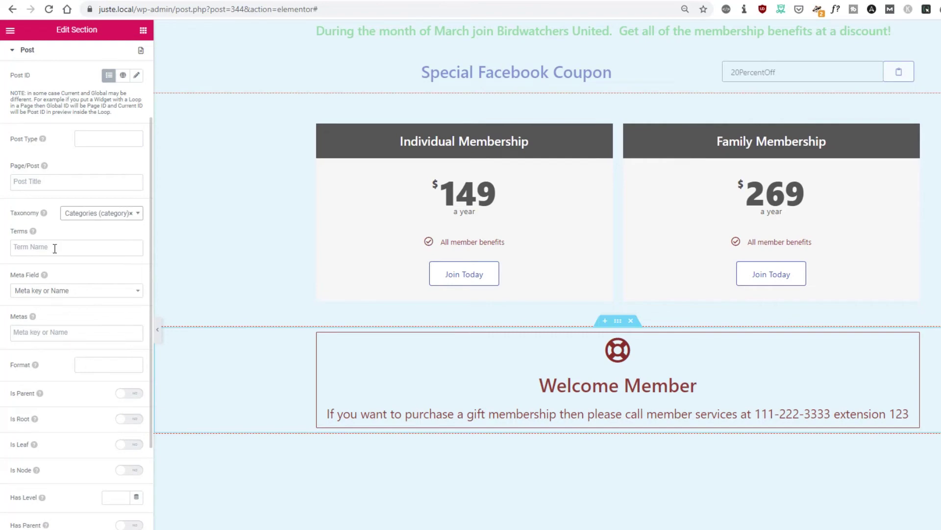
{"action": "scroll", "coordinate": [88, 157], "scroll_direction": "down", "scroll_amount": 3}
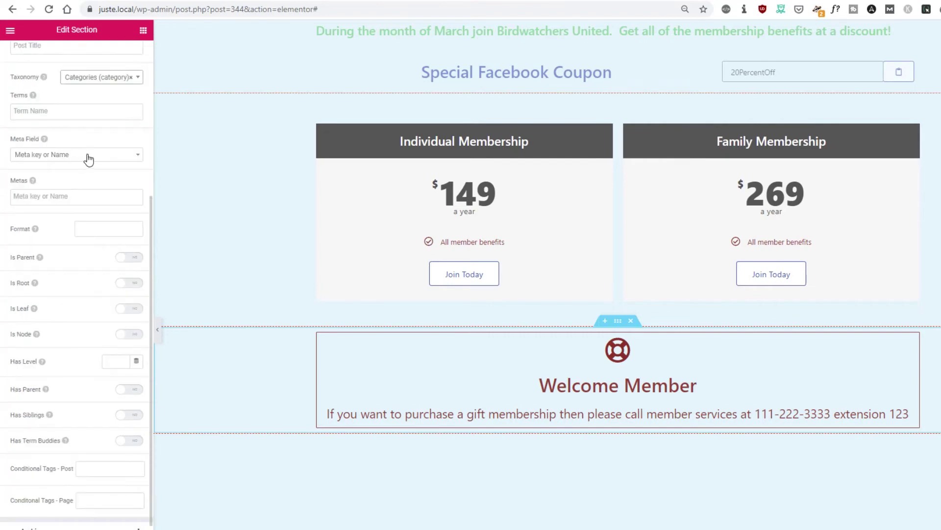
Step: Examine the Format, Conditional Tags - Post and Conditional Tags - Page choices in the Post visibility conditions
{"action": "left_click", "coordinate": [84, 228]}
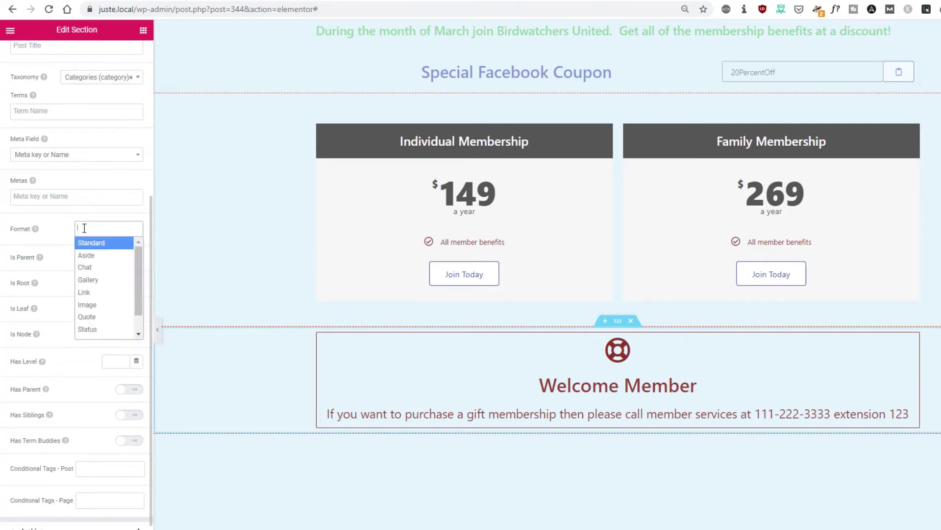
{"action": "left_click", "coordinate": [84, 228]}
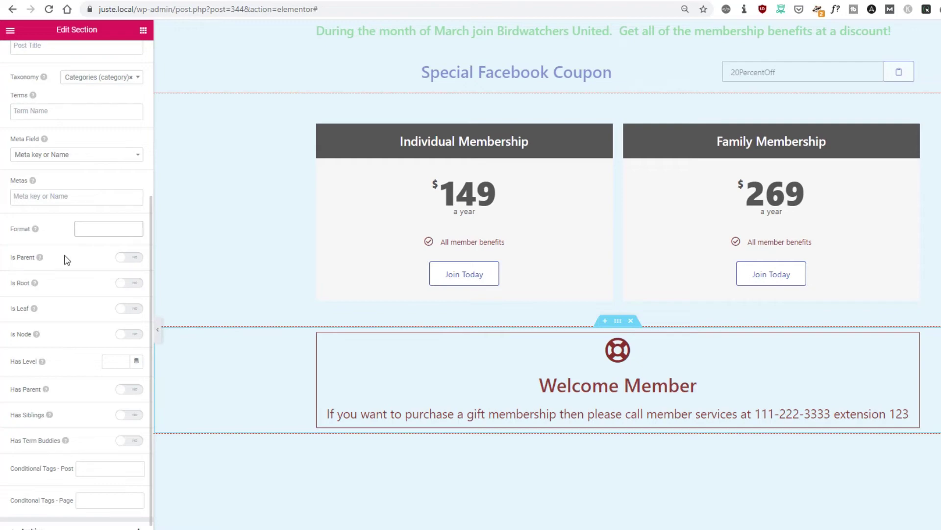
{"action": "scroll", "coordinate": [66, 318], "scroll_direction": "down", "scroll_amount": 3}
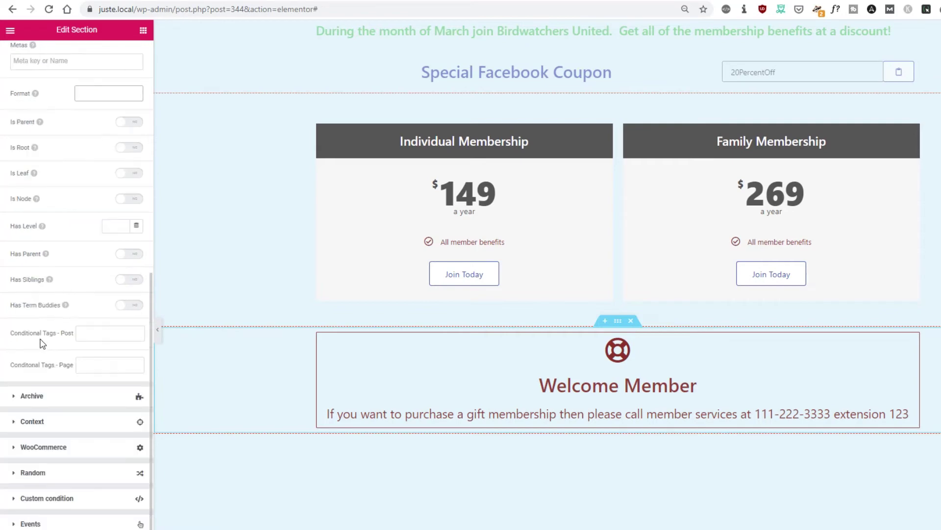
{"action": "left_click", "coordinate": [95, 333]}
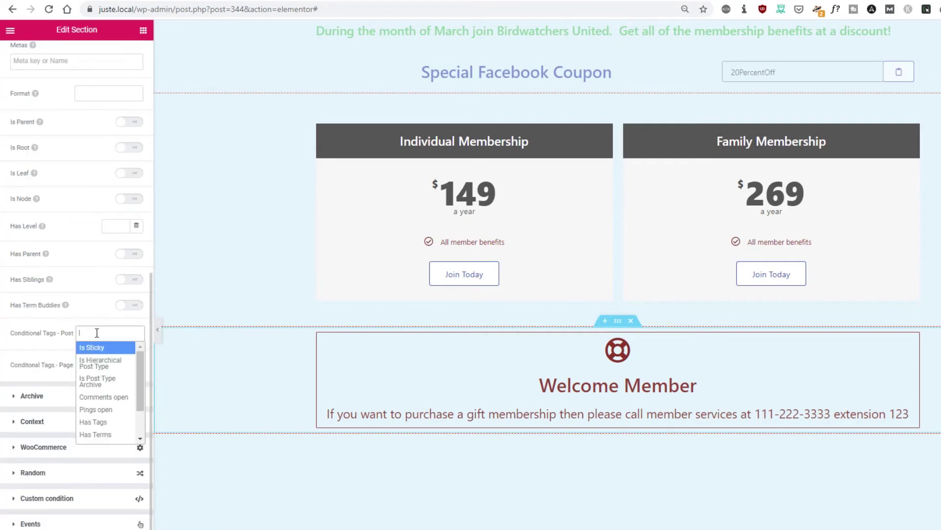
{"action": "left_click", "coordinate": [93, 365]}
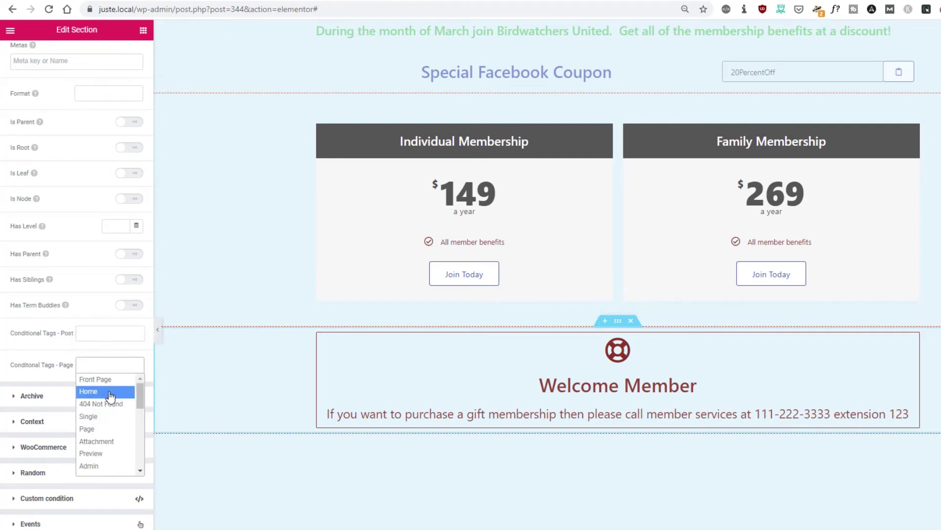
{"action": "left_click", "coordinate": [57, 368]}
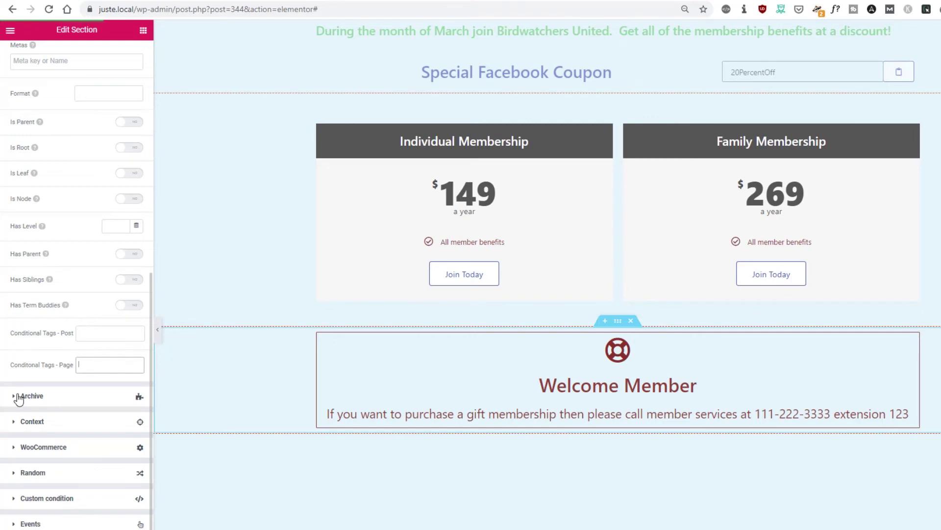
Step: Examine the Archive Type choices and the WooCommerce conditions for the Welcome Member section's visibility
{"action": "left_click", "coordinate": [18, 397]}
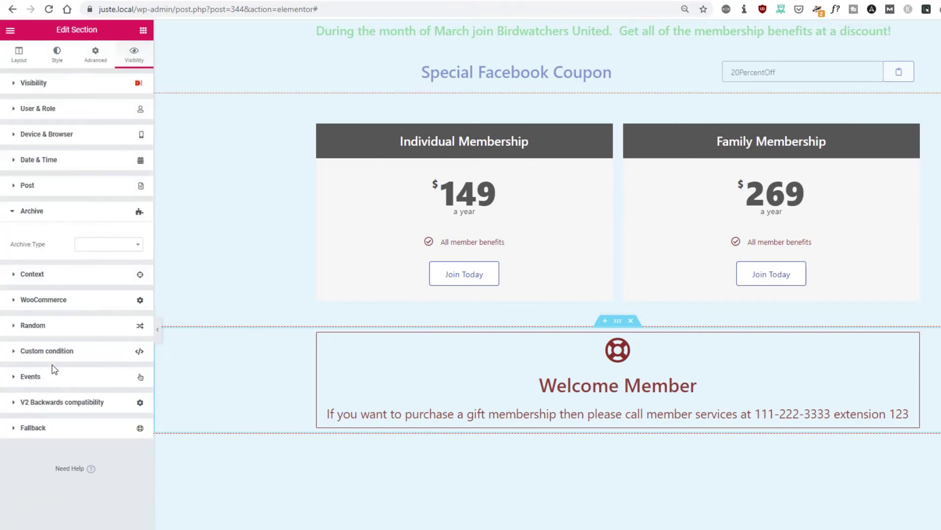
{"action": "left_click", "coordinate": [101, 246]}
{"action": "mouse_move", "coordinate": [137, 284]}
{"action": "left_mouse_down"}
{"action": "mouse_move", "coordinate": [136, 336]}
{"action": "mouse_move", "coordinate": [140, 290]}
{"action": "mouse_move", "coordinate": [120, 277]}
{"action": "left_mouse_up"}
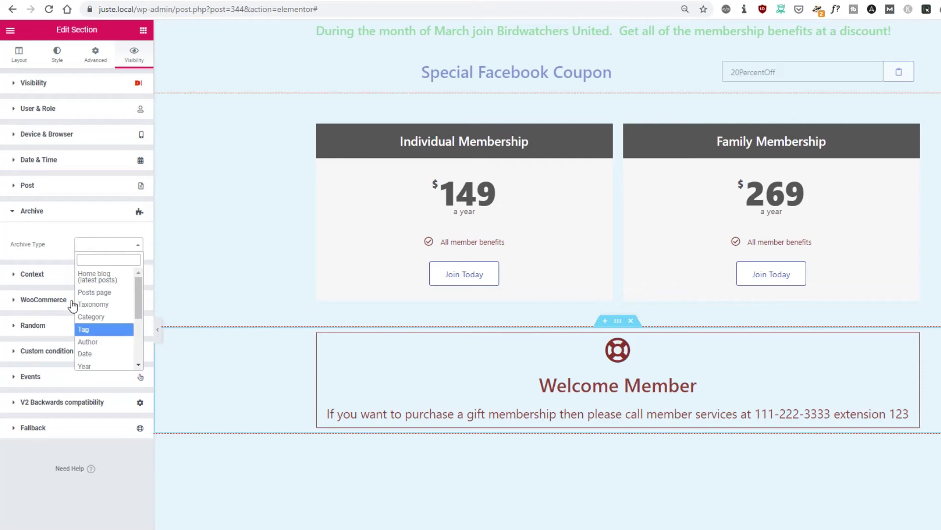
{"action": "left_click", "coordinate": [67, 252]}
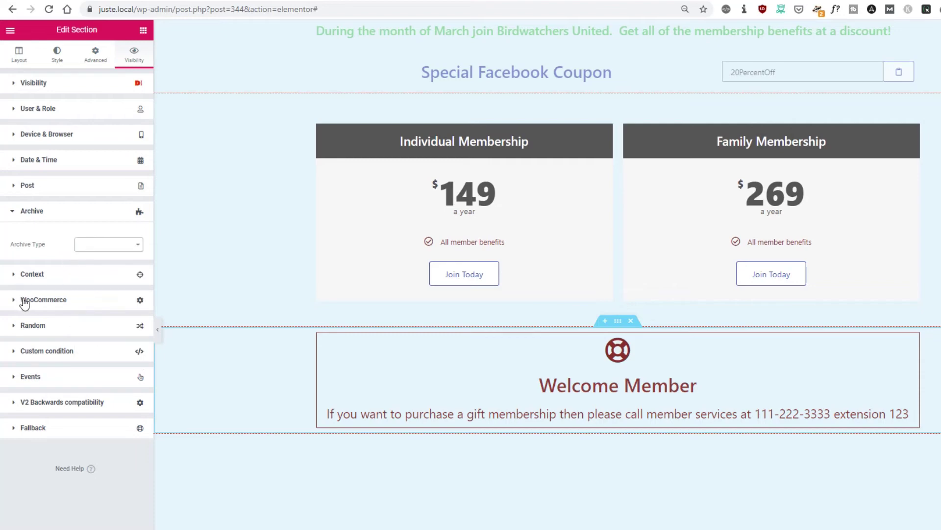
{"action": "left_click", "coordinate": [25, 301]}
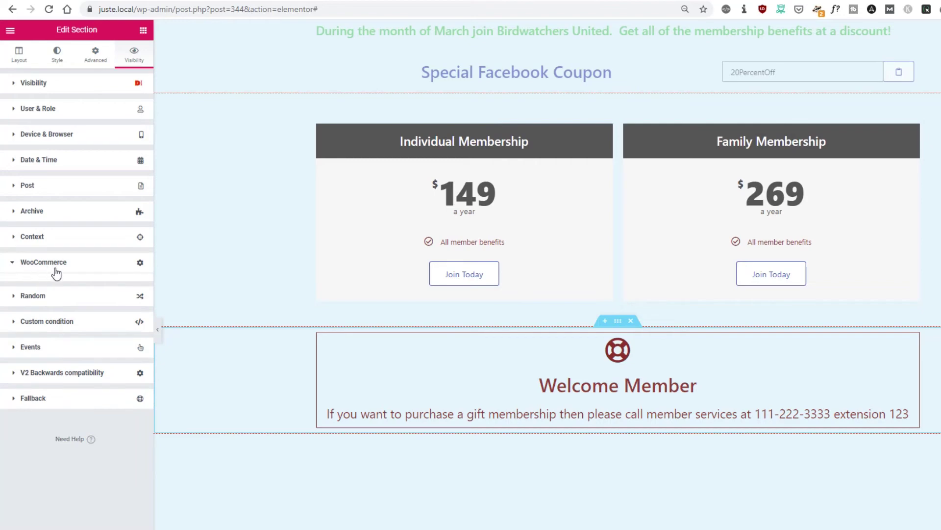
Step: Try a Random visibility value of 50 for the Welcome Member section and return the slider to its minimum
{"action": "left_click", "coordinate": [13, 299]}
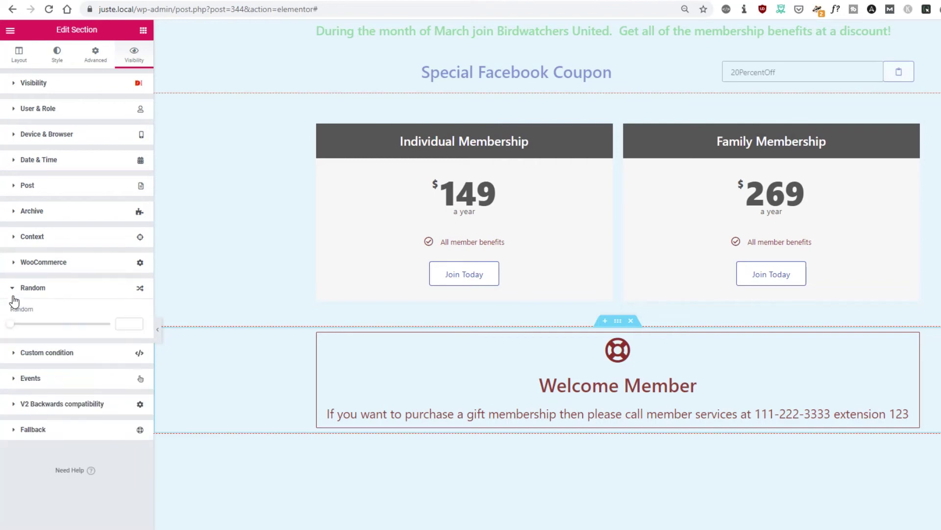
{"action": "left_click_drag", "start_coordinate": [14, 327], "coordinate": [54, 324]}
{"action": "double_click", "coordinate": [123, 323]}
{"action": "type", "text": "50"}
{"action": "left_click", "coordinate": [10, 324]}
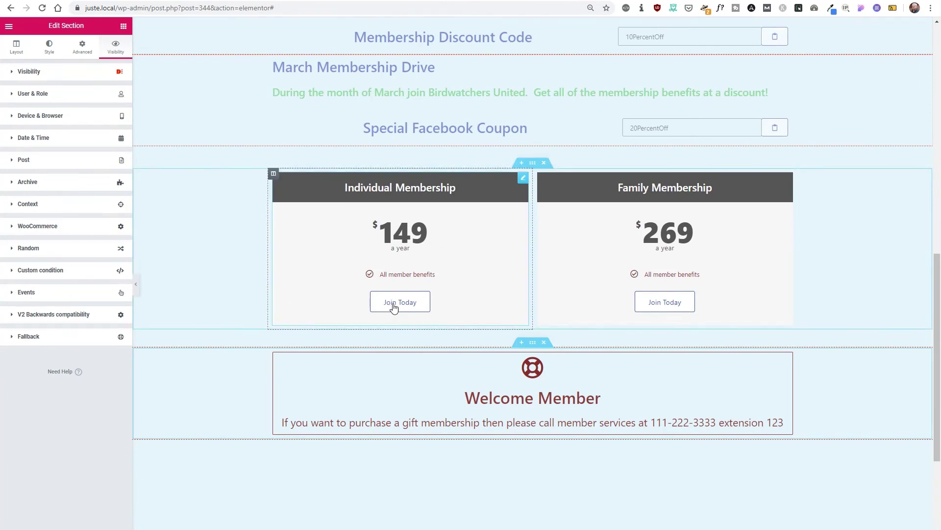
Step: Examine the Events visibility options of the Welcome Member section
{"action": "left_click", "coordinate": [24, 292]}
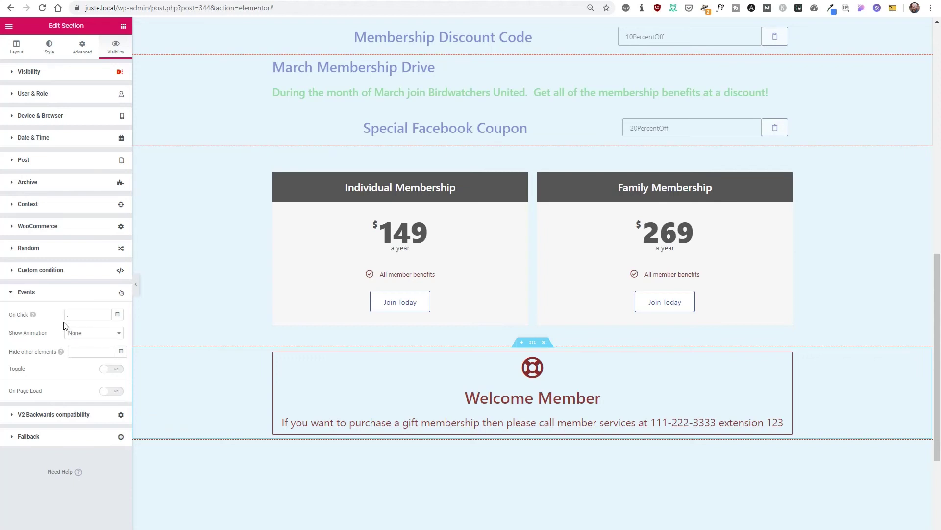
Step: Add a centered Text Editor widget reading "Click this one" beneath the Individual Membership price table
{"action": "left_click", "coordinate": [123, 26]}
{"action": "left_click_drag", "start_coordinate": [97, 145], "coordinate": [397, 358]}
{"action": "left_click_drag", "start_coordinate": [106, 179], "coordinate": [20, 146]}
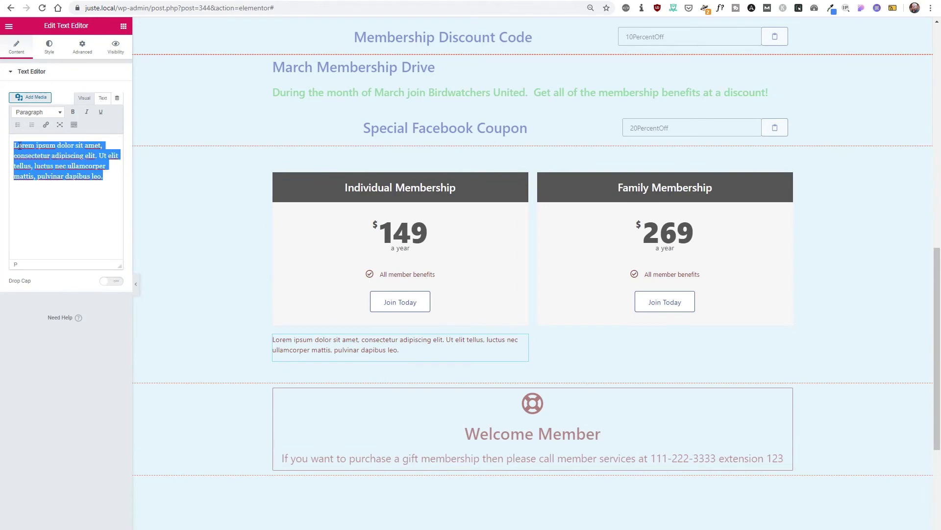
{"action": "type", "text": "Click this one"}
{"action": "left_click", "coordinate": [49, 47]}
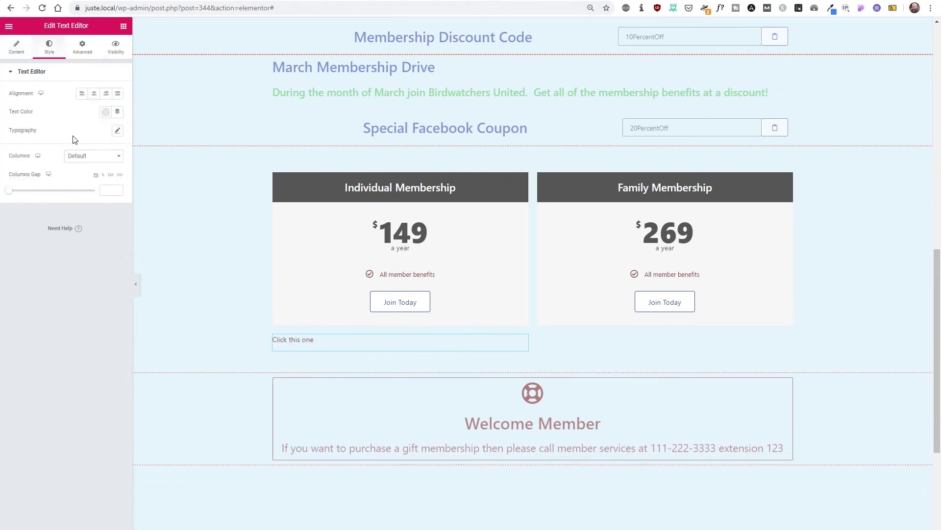
{"action": "left_click", "coordinate": [93, 93]}
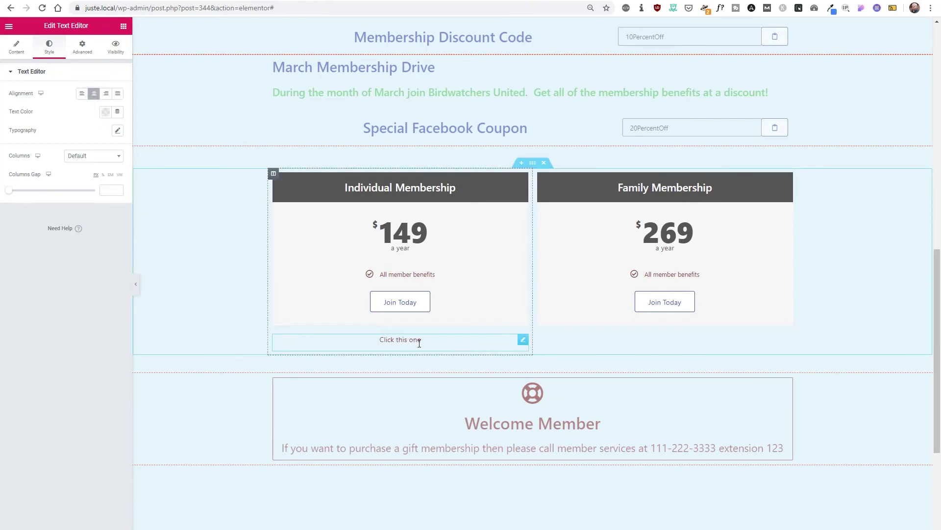
Step: Assign the CSS class joinButton to the Individual Membership price table
{"action": "left_click", "coordinate": [405, 325]}
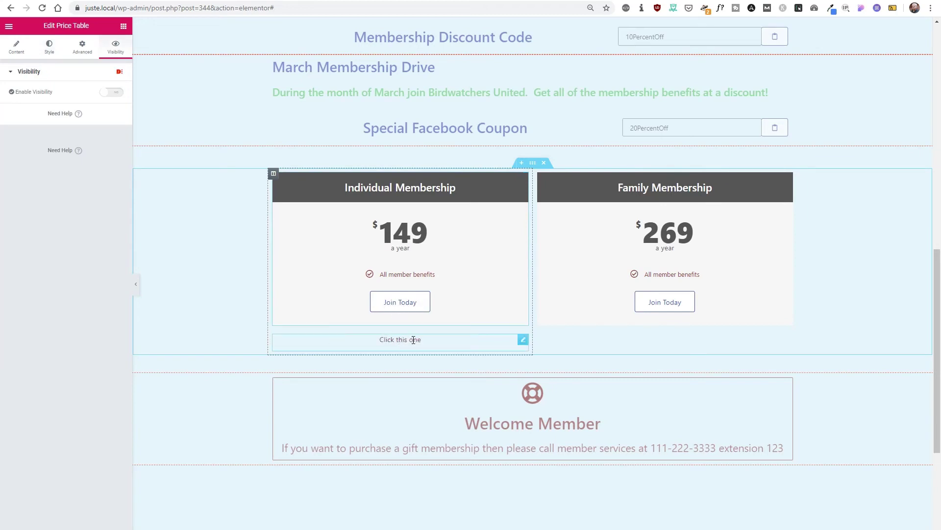
{"action": "left_click", "coordinate": [406, 303]}
{"action": "right_click", "coordinate": [405, 301]}
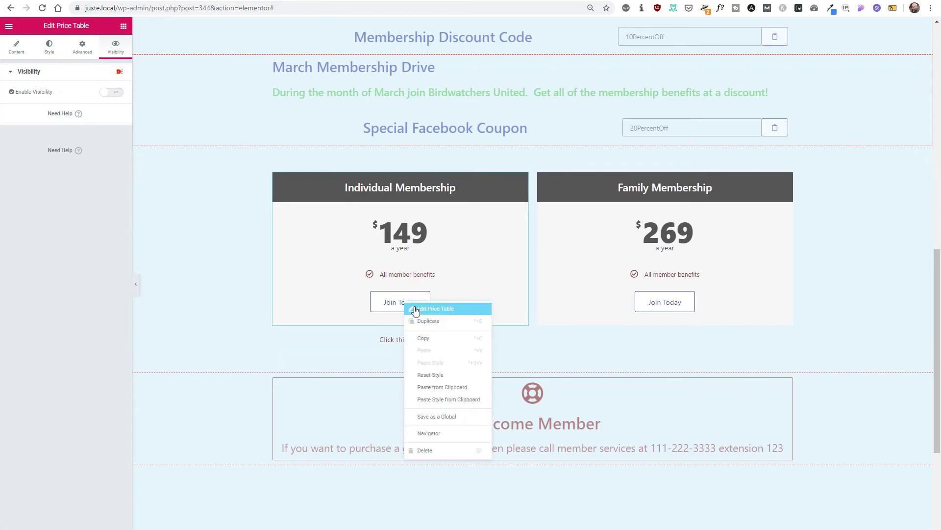
{"action": "left_click", "coordinate": [415, 310]}
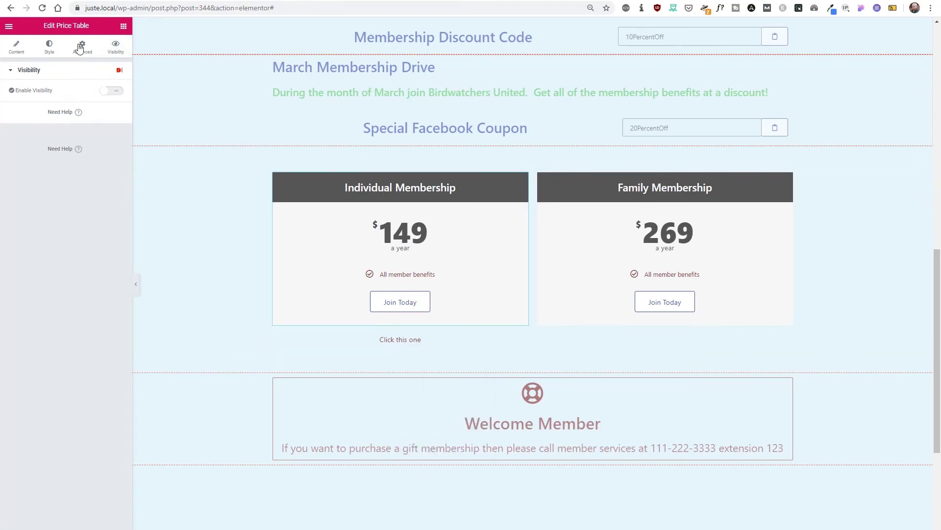
{"action": "left_click", "coordinate": [84, 48]}
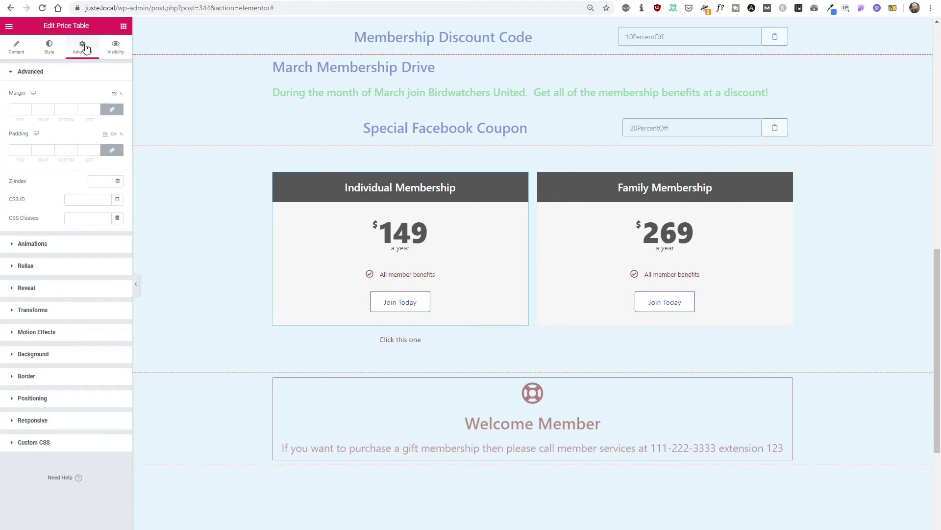
{"action": "left_click", "coordinate": [88, 219]}
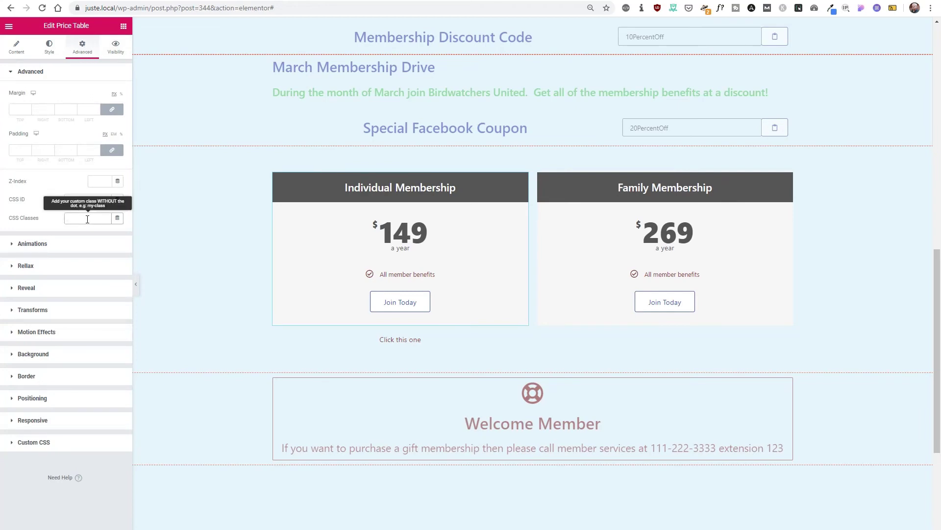
{"action": "type", "text": "joinButton"}
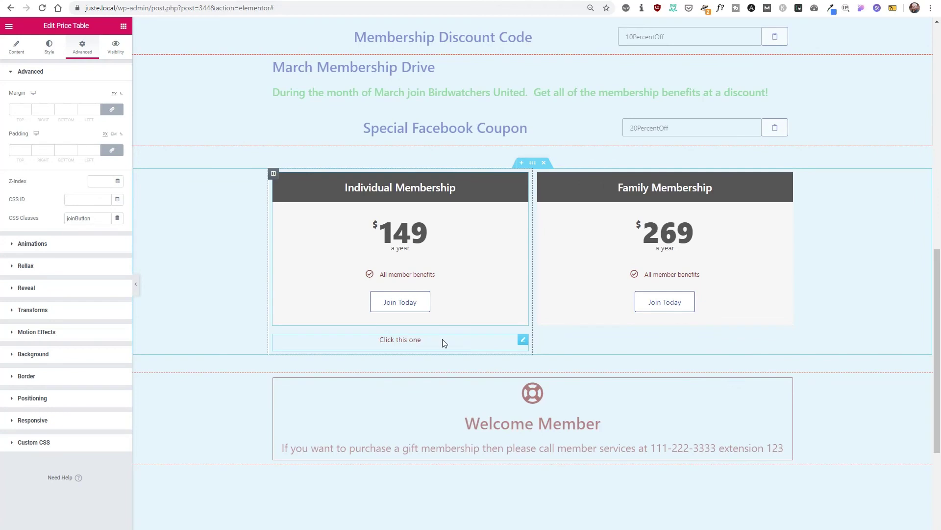
Step: Enable visibility control on the "Click this one" text with Keep HTML on and the display mode set to hide
{"action": "right_click", "coordinate": [522, 341]}
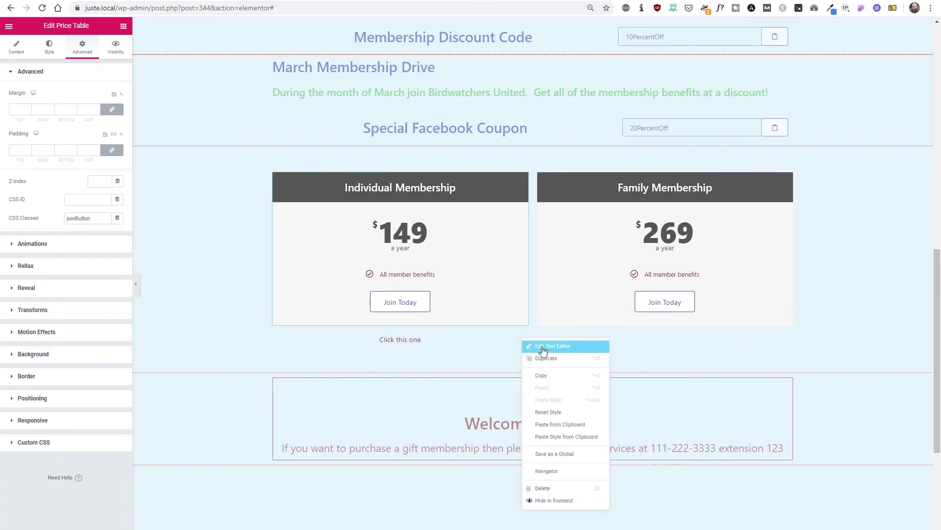
{"action": "left_click", "coordinate": [543, 348]}
{"action": "left_click", "coordinate": [115, 47]}
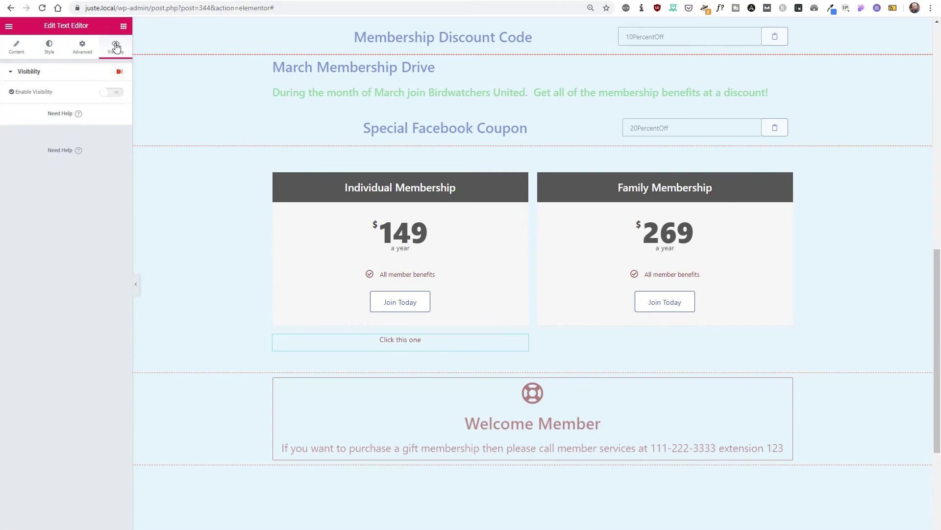
{"action": "left_click", "coordinate": [119, 96]}
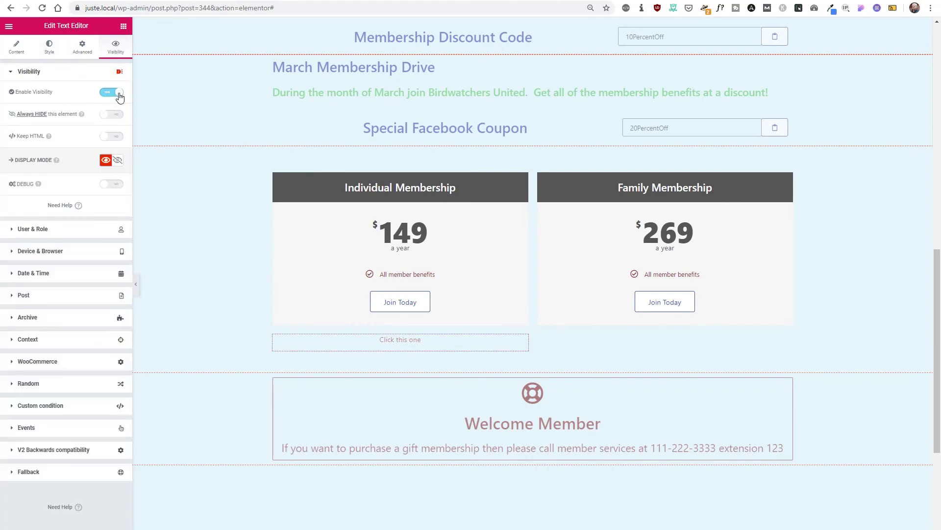
{"action": "left_click", "coordinate": [117, 136]}
{"action": "left_click", "coordinate": [118, 162]}
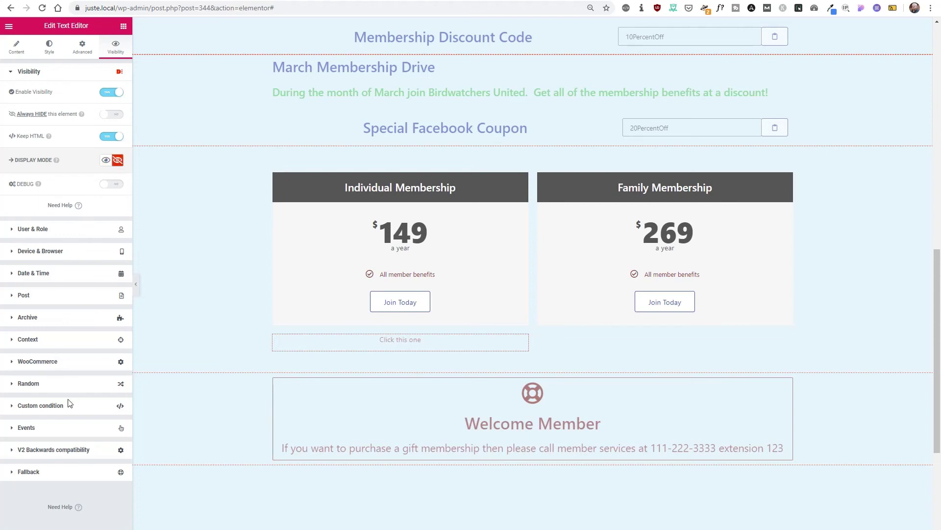
Step: Set the "Click this one" text's On Click visibility event to the selector .joinButton and enable Toggle
{"action": "left_click", "coordinate": [26, 428]}
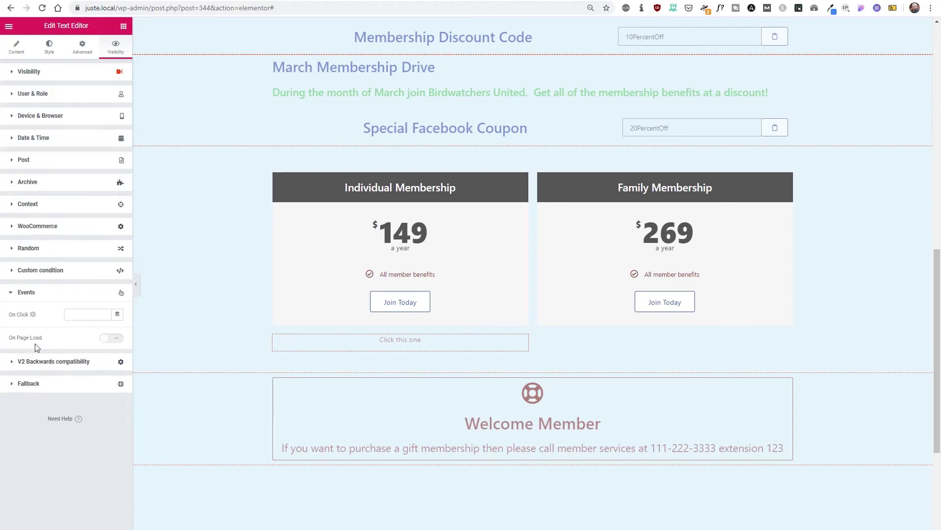
{"action": "left_click", "coordinate": [87, 314]}
{"action": "type", "text": "."}
{"action": "type", "text": "joinButton"}
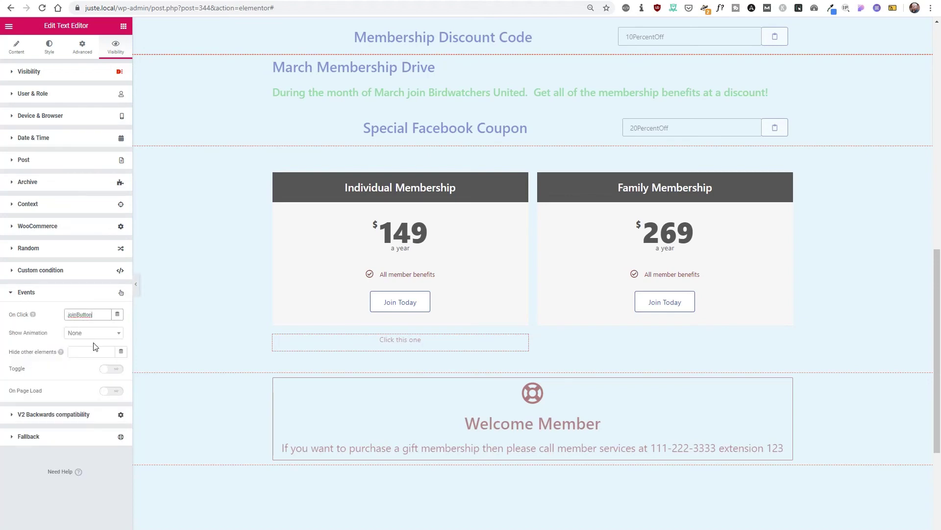
{"action": "left_click", "coordinate": [115, 371]}
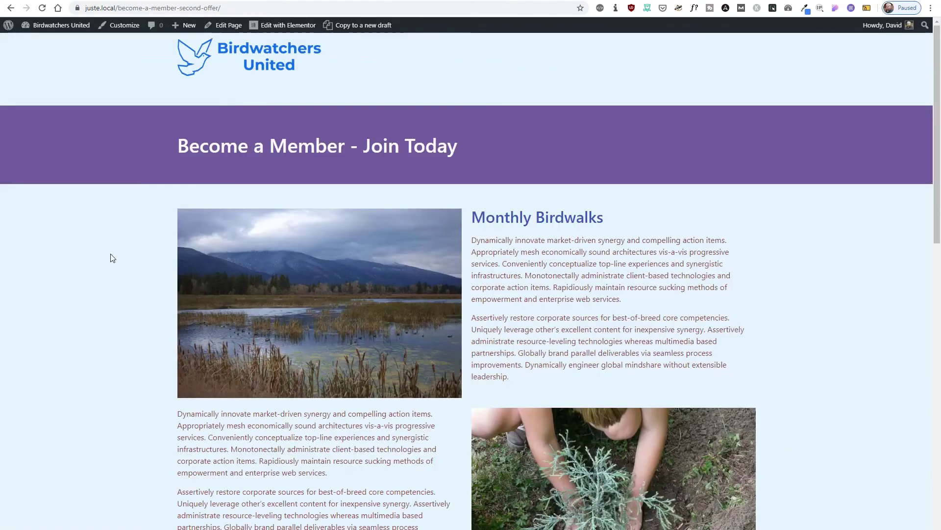
Step: Reload the live membership page and test the Individual Membership's Join Today button, checking its effect on the text beneath the price table
{"action": "left_click", "coordinate": [42, 7]}
{"action": "scroll", "coordinate": [106, 114], "scroll_direction": "down", "scroll_amount": 10}
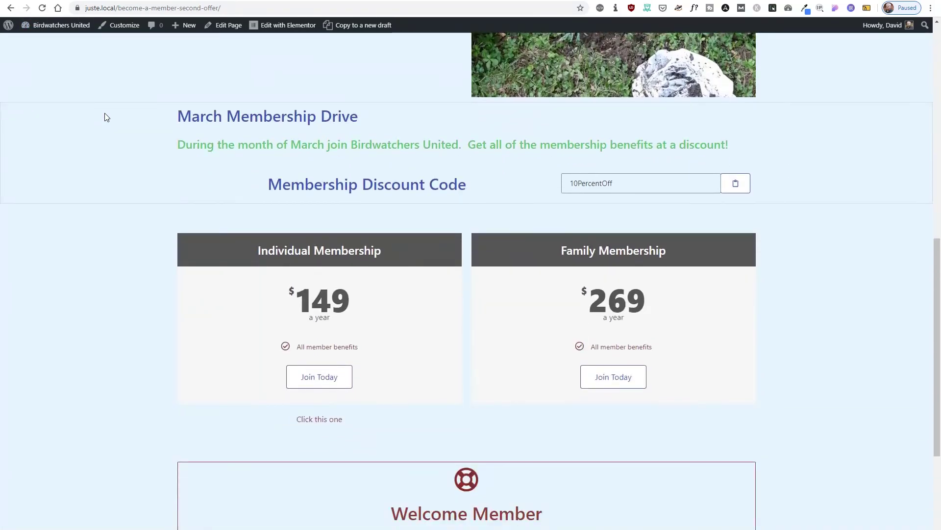
{"action": "scroll", "coordinate": [106, 129], "scroll_direction": "down", "scroll_amount": 1}
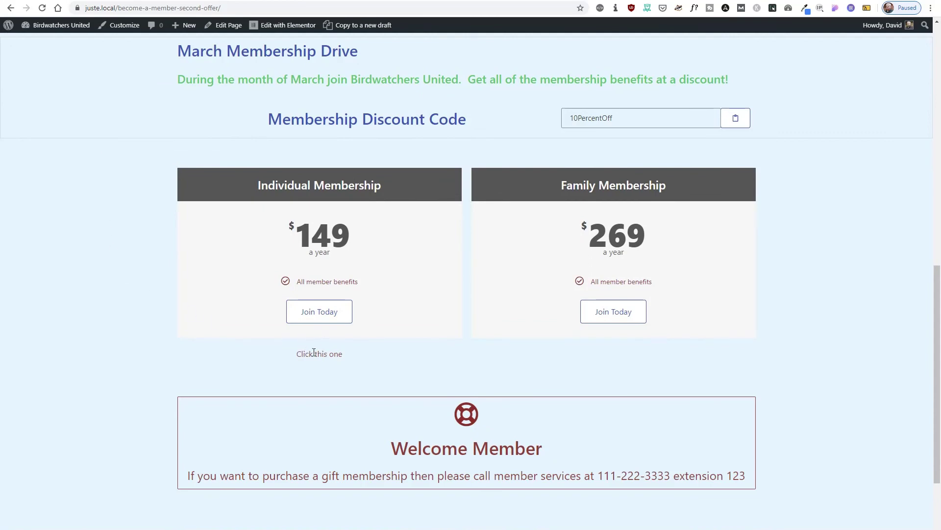
{"action": "left_click", "coordinate": [318, 313]}
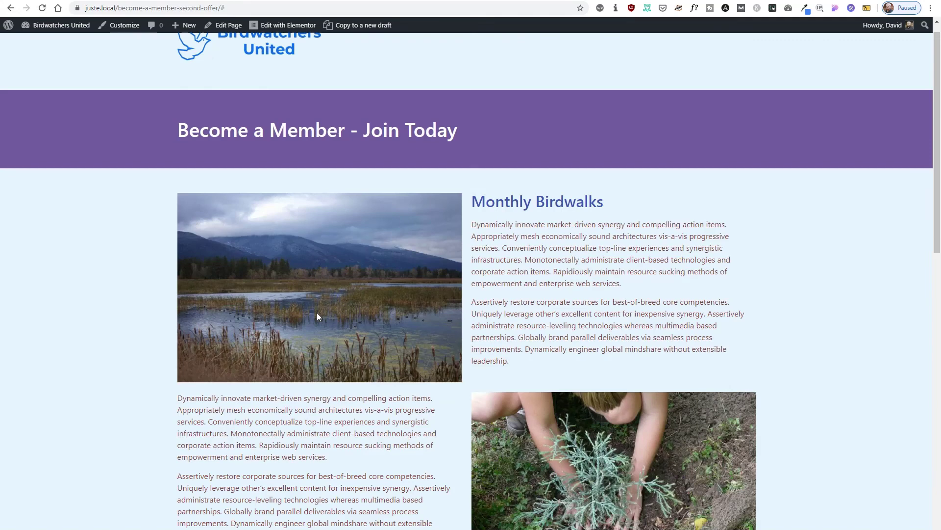
{"action": "scroll", "coordinate": [317, 312], "scroll_direction": "down", "scroll_amount": 6}
{"action": "scroll", "coordinate": [317, 313], "scroll_direction": "down", "scroll_amount": 4}
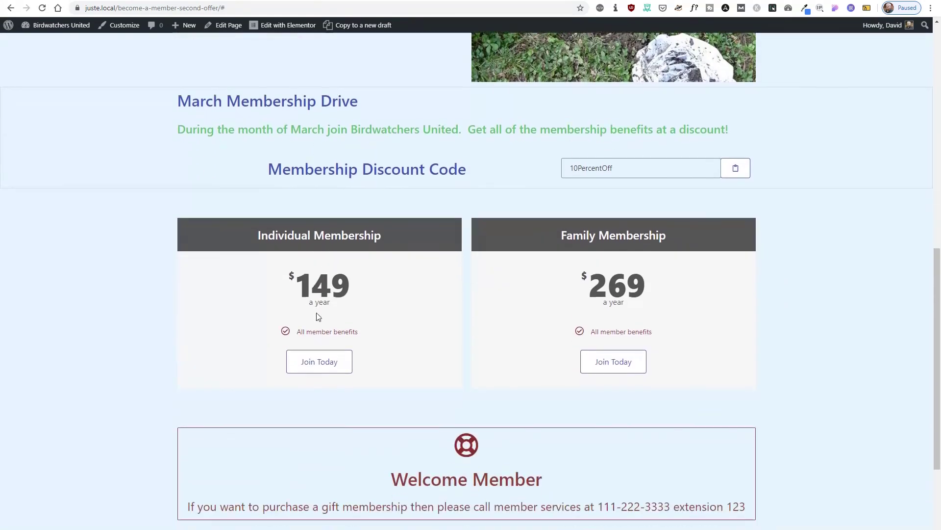